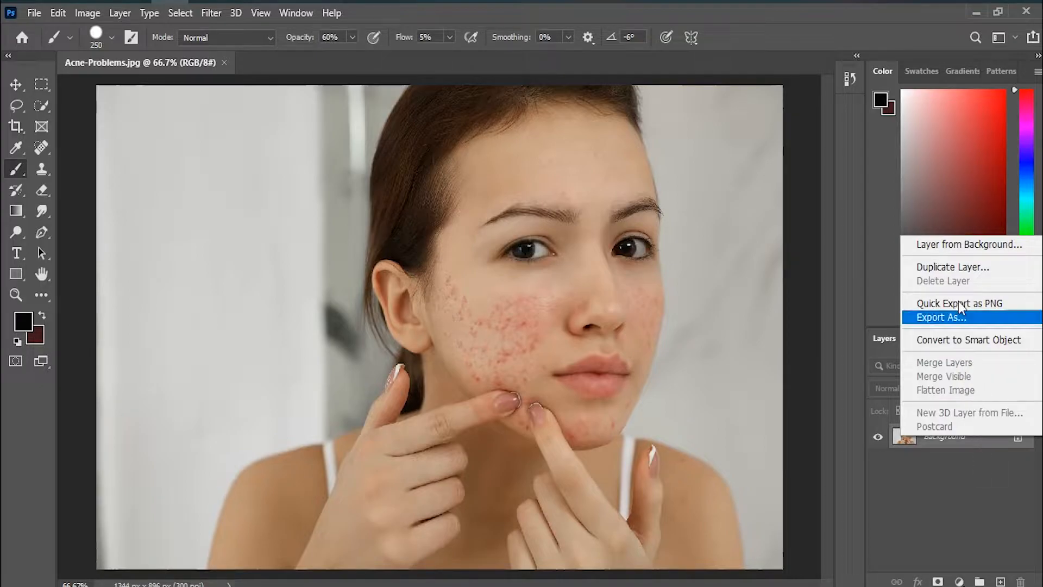
# Step: Duplicate the Background layer as Background copy
pyautogui.click(951, 267)
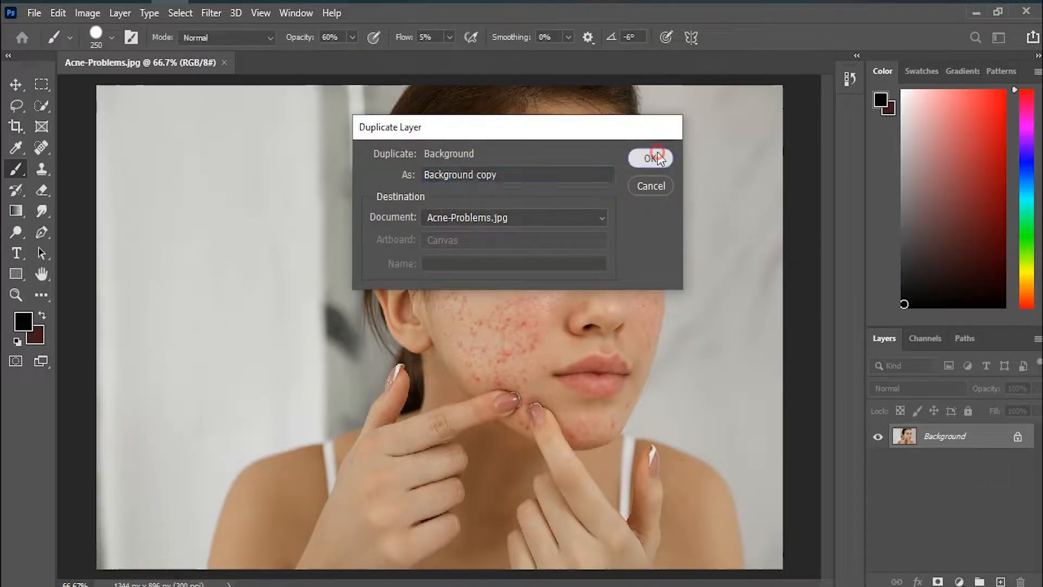
pyautogui.click(651, 159)
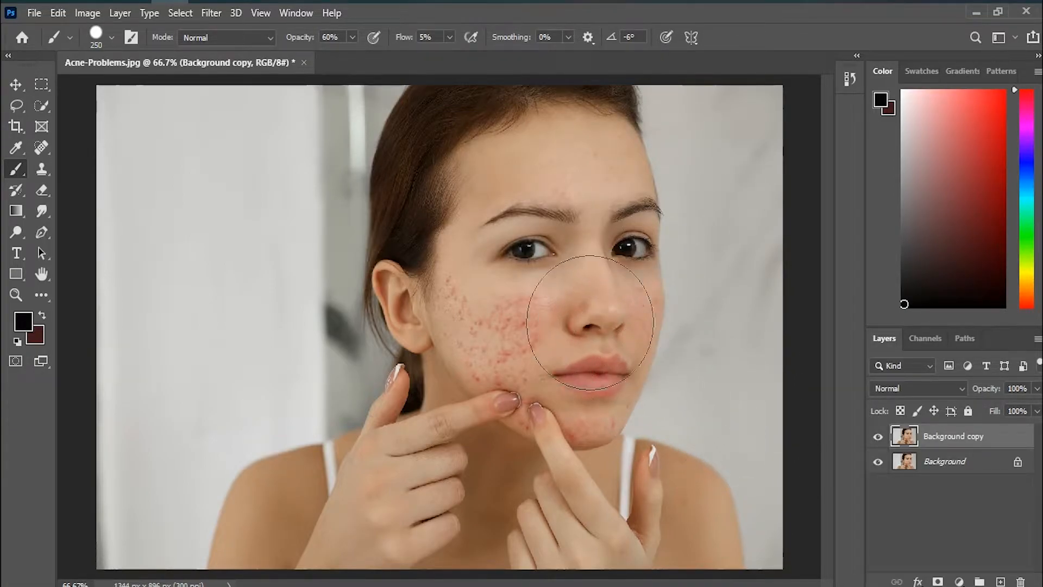
# Step: Use the Healing Brush Tool on Background copy to retouch the cheek with sampled clear skin
pyautogui.click(39, 152)
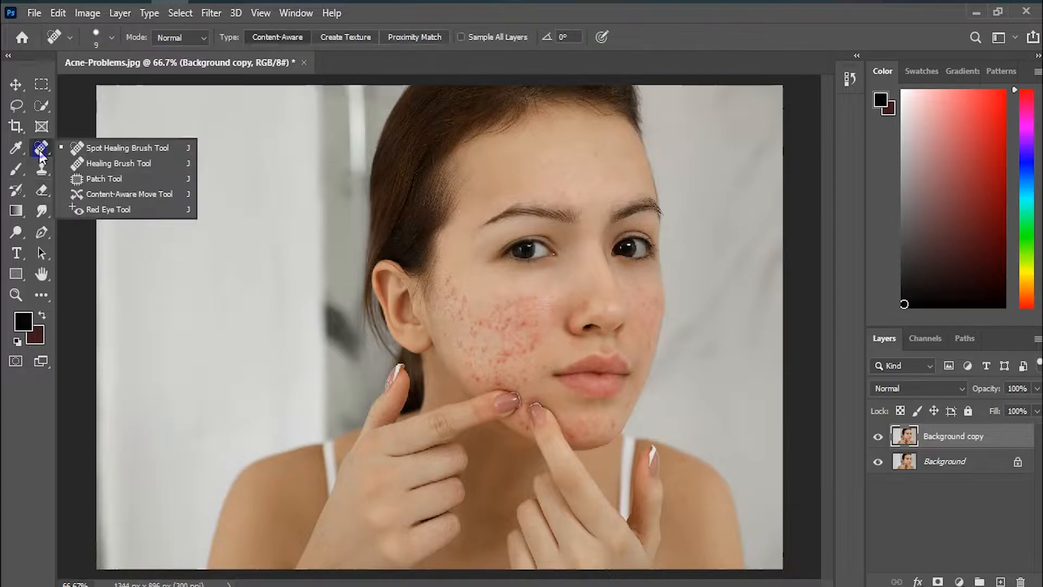
pyautogui.click(96, 159)
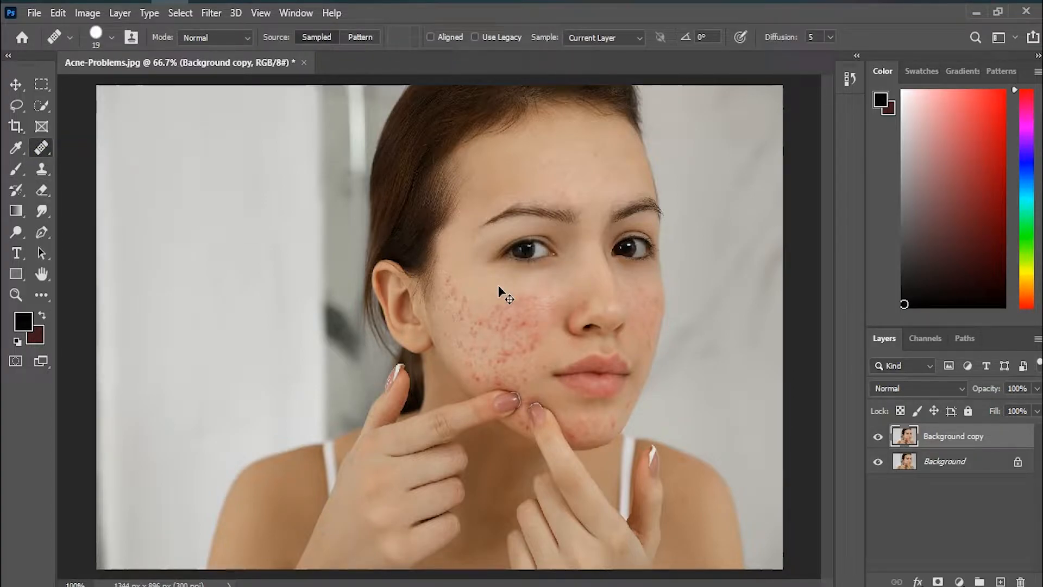
pyautogui.hotkey('ctrl', '+')
pyautogui.hotkey('ctrl', '+')
pyautogui.hotkey('ctrl', '+')
pyautogui.press('space')
pyautogui.moveTo(619, 283); pyautogui.dragTo(465, 433)
pyautogui.click(398, 311)
pyautogui.click(513, 239)
# Step: Remove the acne across the cheek and towards the chin with the Spot Healing Brush, enlarging the brush size to 30
pyautogui.rightClick(46, 157)
pyautogui.click(97, 148)
pyautogui.moveTo(359, 247)
pyautogui.mouseDown()
pyautogui.moveTo(336, 252)
pyautogui.moveTo(320, 338)
pyautogui.mouseUp()
pyautogui.moveTo(335, 278); pyautogui.dragTo(347, 376)
pyautogui.press('space')
pyautogui.moveTo(451, 399); pyautogui.dragTo(370, 366)
pyautogui.press(']')
pyautogui.press(']')
pyautogui.press(']')
pyautogui.press(']')
pyautogui.press(']')
pyautogui.moveTo(277, 242); pyautogui.dragTo(359, 448)
pyautogui.moveTo(370, 388); pyautogui.dragTo(571, 451)
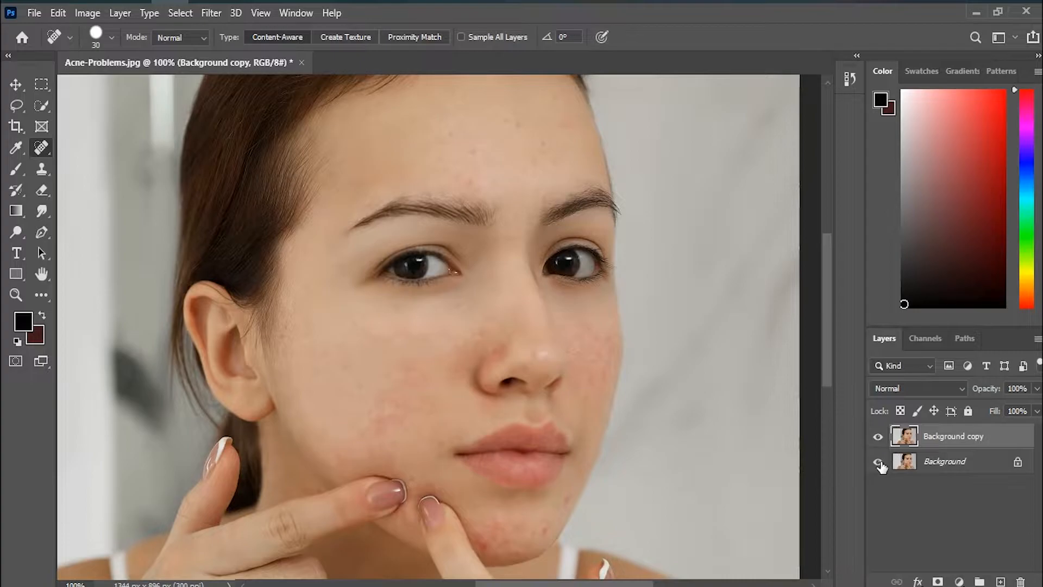
# Step: Compare the retouched skin with the original photo by toggling layer visibility
pyautogui.keyDown('alt'); pyautogui.click(877, 464); pyautogui.keyUp('alt')
pyautogui.keyDown('alt'); pyautogui.click(877, 463); pyautogui.keyUp('alt')
pyautogui.keyDown('alt'); pyautogui.click(877, 464); pyautogui.keyUp('alt')
pyautogui.keyDown('alt'); pyautogui.click(877, 463); pyautogui.keyUp('alt')
# Step: Duplicate the Background copy layer as Background copy 2 and hide the duplicate
pyautogui.rightClick(971, 436)
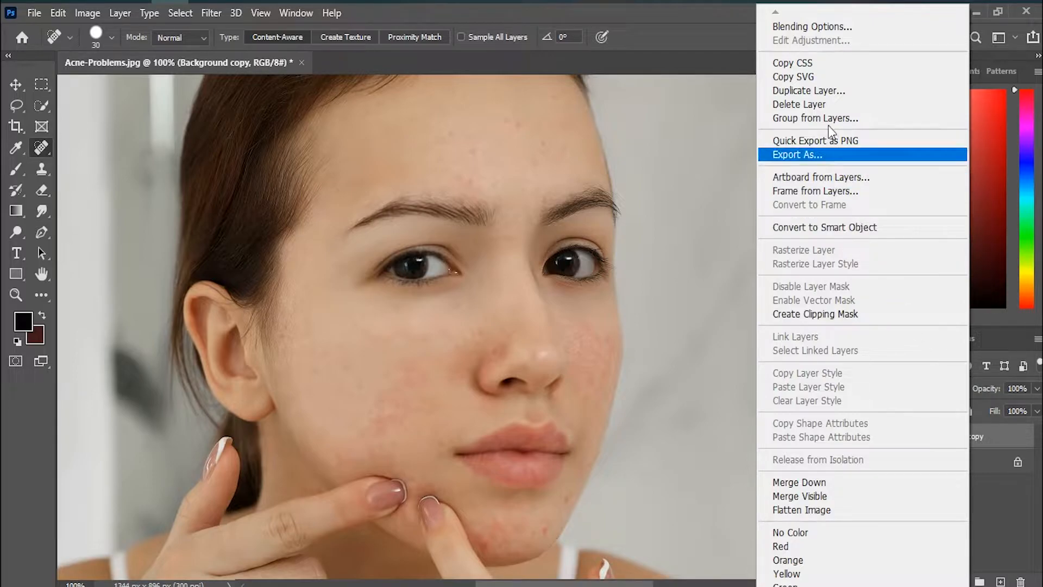
pyautogui.click(824, 90)
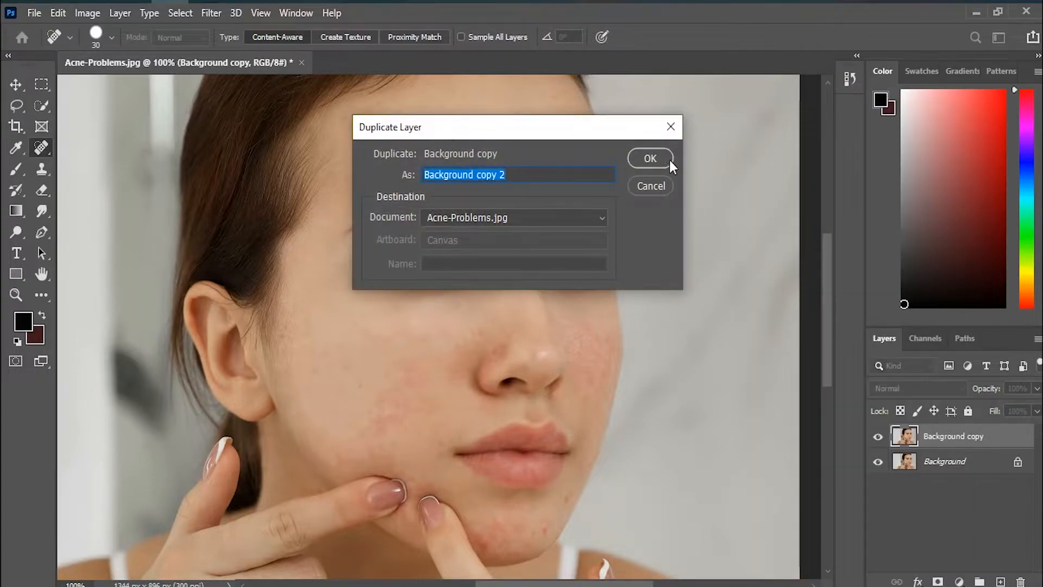
pyautogui.click(670, 163)
pyautogui.click(878, 438)
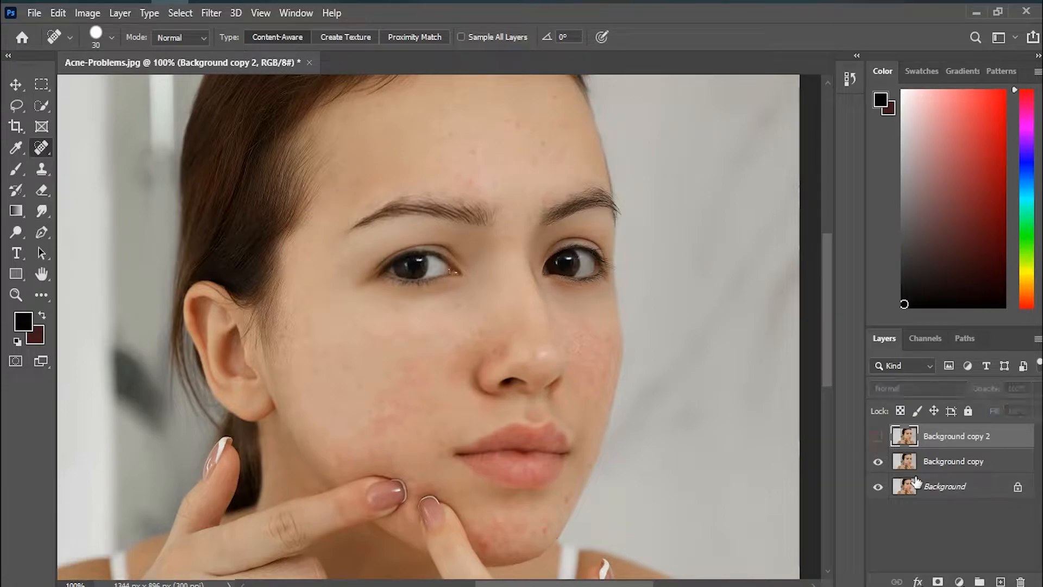
# Step: Convert the Background copy layer to a Smart Object and set its blend mode to Overlay
pyautogui.rightClick(963, 466)
pyautogui.click(988, 461)
pyautogui.rightClick(973, 461)
pyautogui.click(855, 227)
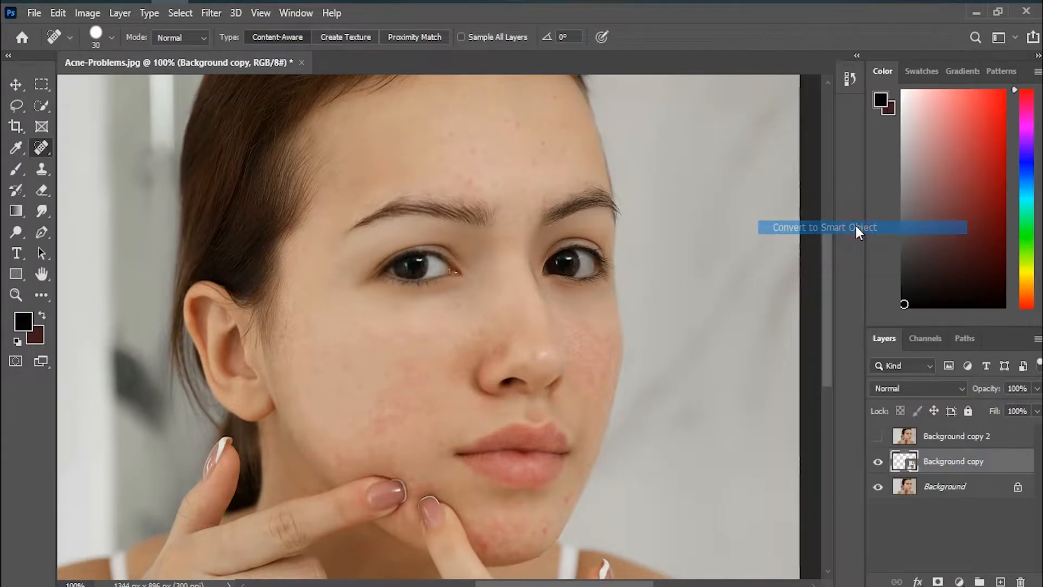
pyautogui.click(901, 389)
pyautogui.click(891, 401)
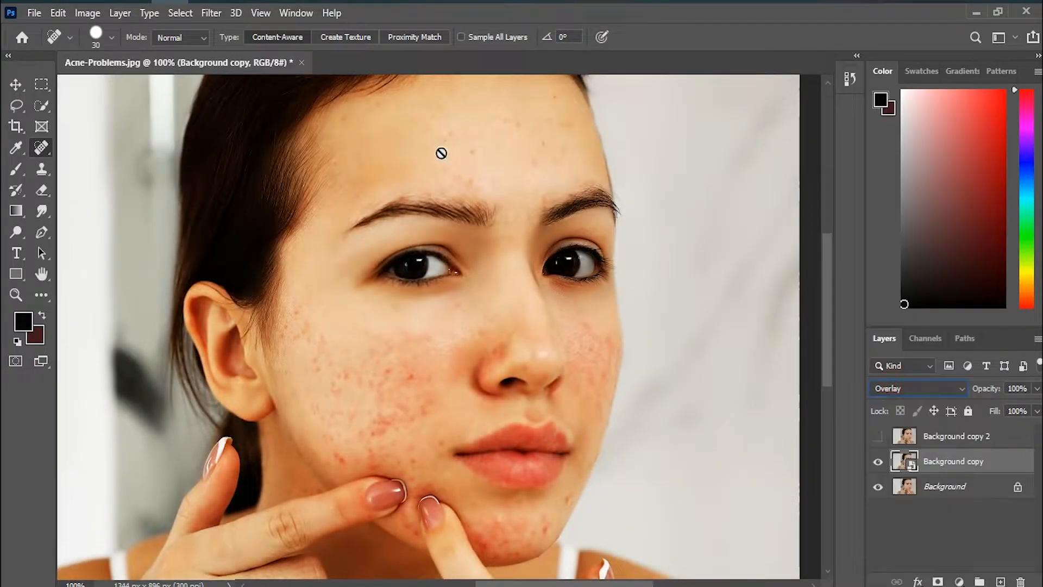
# Step: Apply a High Pass filter with a radius of 2.5 pixels to the Background copy Smart Object
pyautogui.click(211, 13)
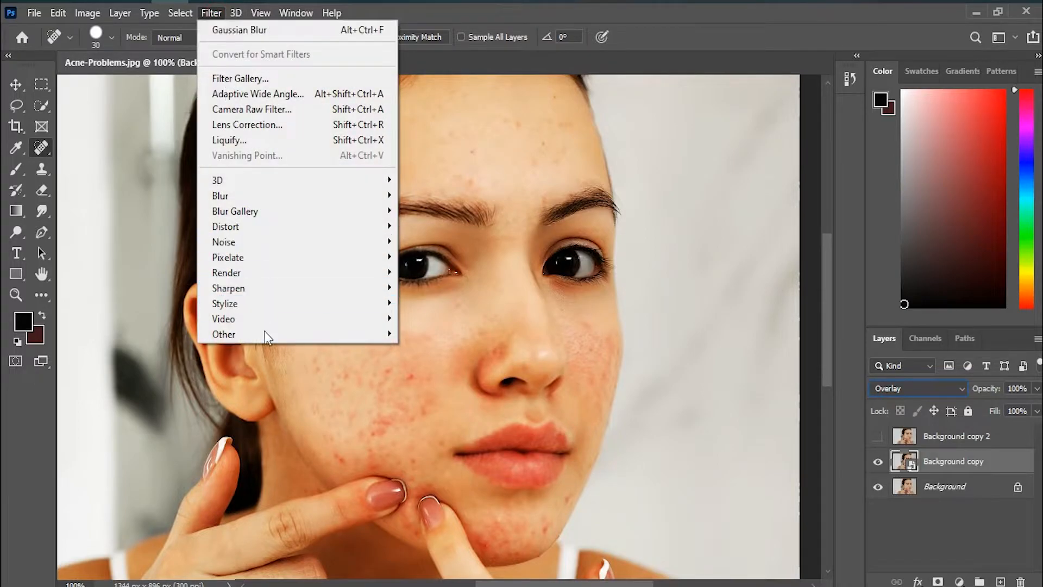
pyautogui.moveTo(263, 334)
pyautogui.click(439, 351)
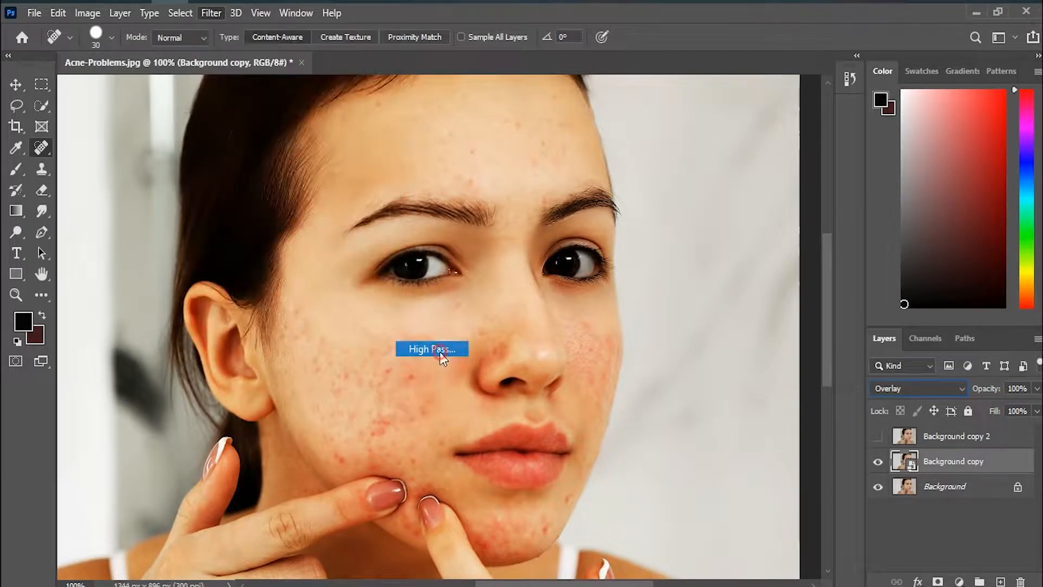
pyautogui.moveTo(431, 310); pyautogui.dragTo(429, 308)
pyautogui.click(444, 309)
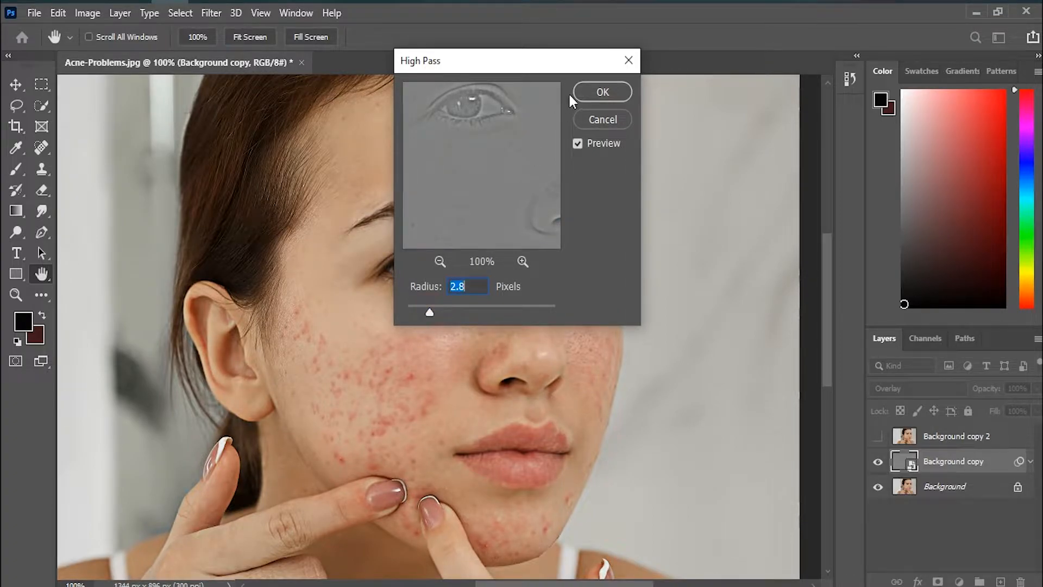
pyautogui.click(443, 308)
pyautogui.click(440, 261)
pyautogui.click(440, 261)
pyautogui.click(429, 309)
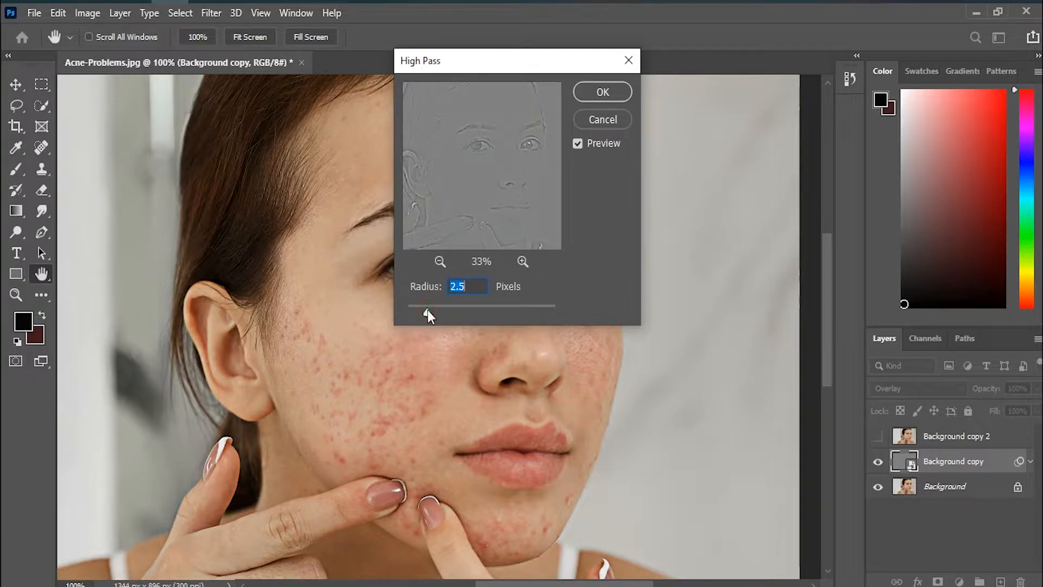
pyautogui.click(598, 96)
pyautogui.press('j')
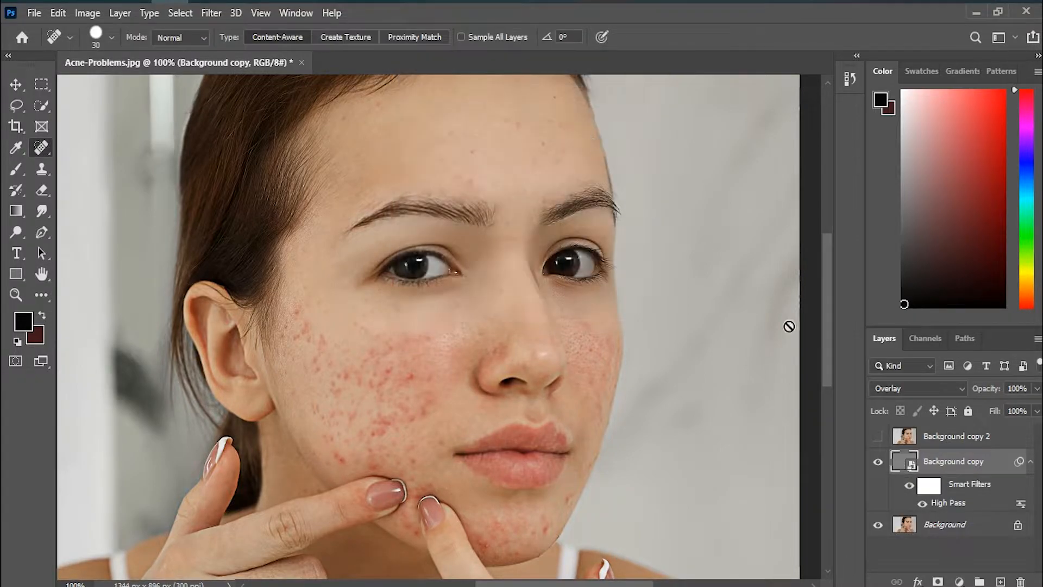
# Step: Move Background copy 2 directly below Background copy in the layer stack and make it visible
pyautogui.moveTo(902, 437); pyautogui.dragTo(902, 509)
pyautogui.click(878, 500)
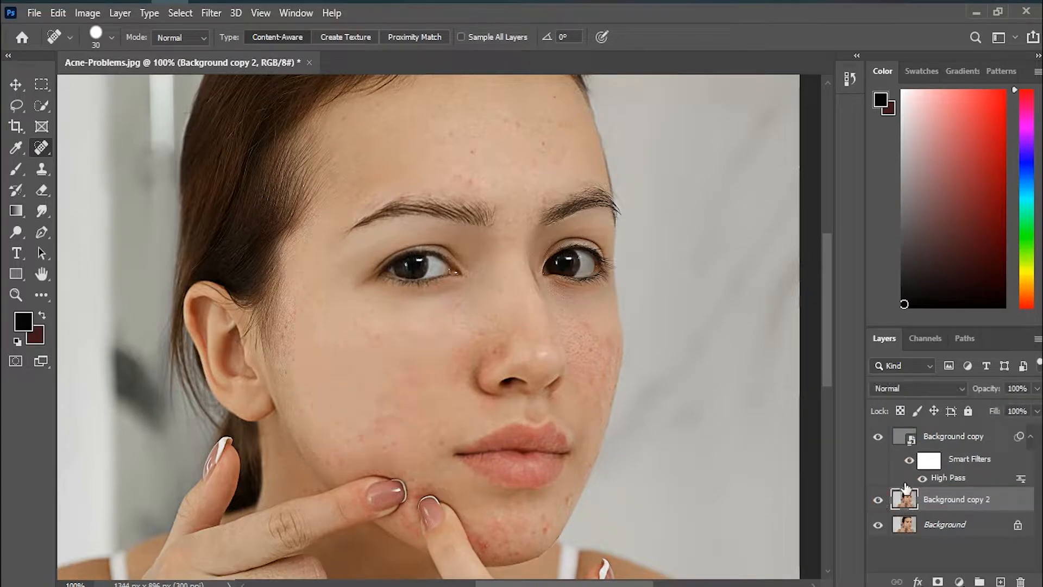
# Step: Duplicate Background copy 2 as Background copy 3 and hide the High Pass layer, Background copy
pyautogui.rightClick(952, 507)
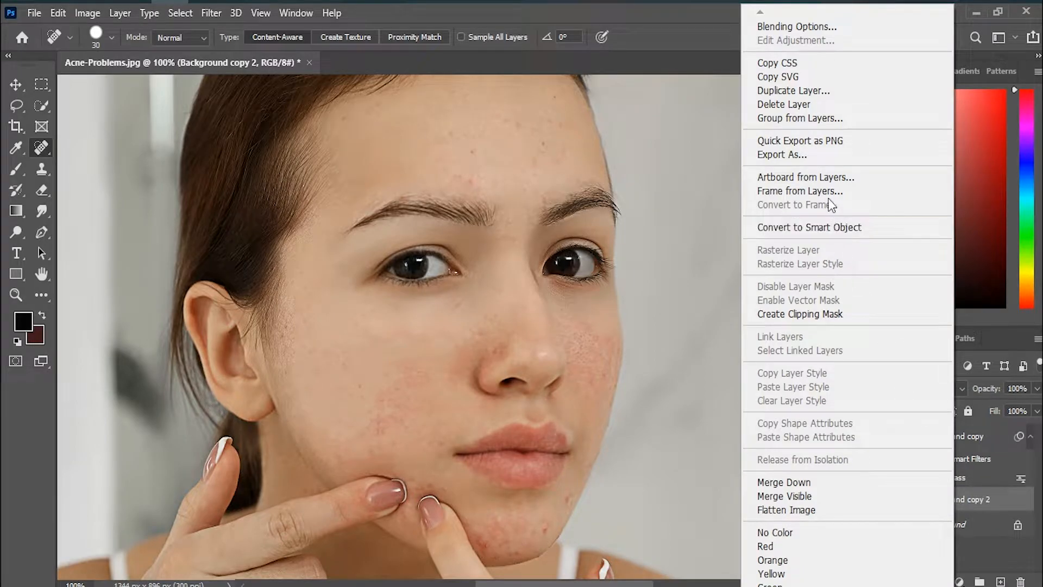
pyautogui.click(806, 93)
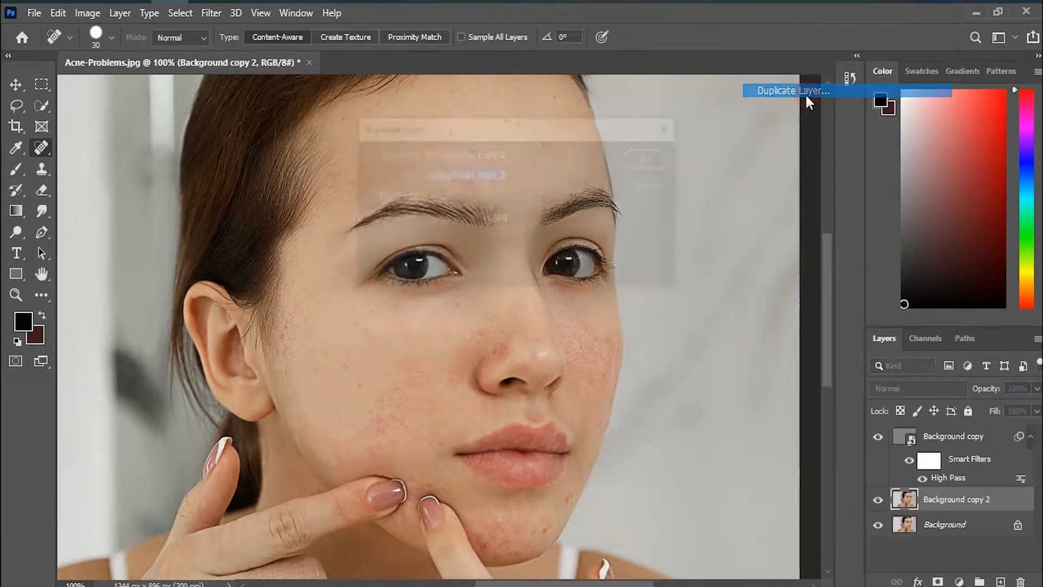
pyautogui.click(652, 158)
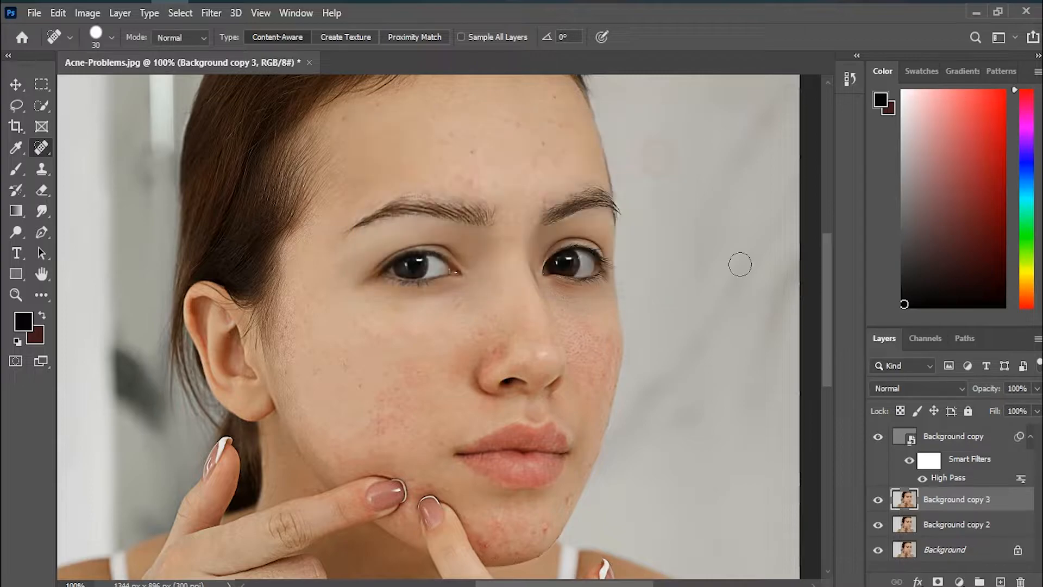
pyautogui.click(877, 438)
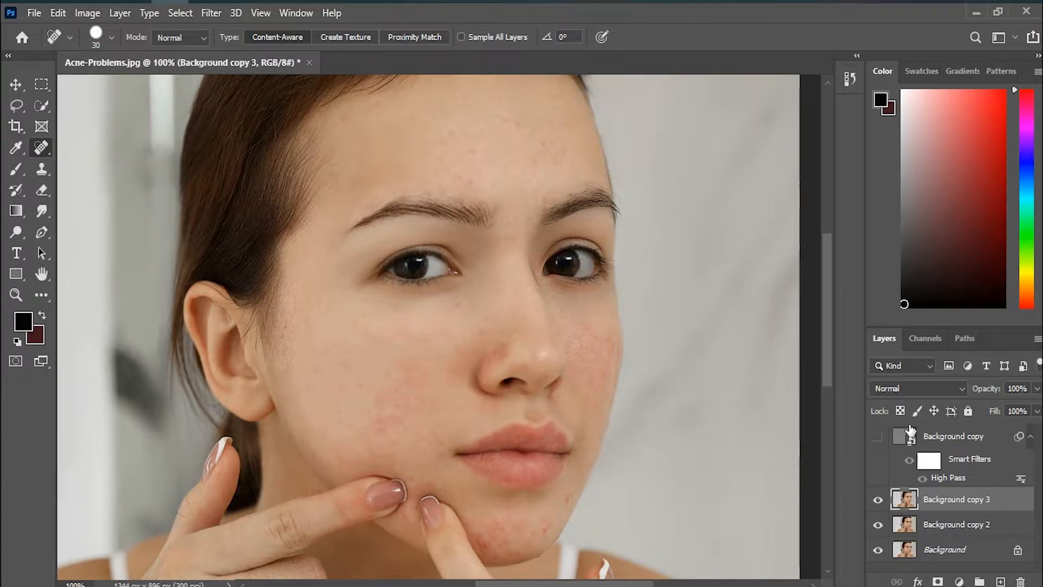
# Step: Convert Background copy 3 to a Smart Object and apply a Gaussian Blur with a radius of 9.6 pixels
pyautogui.rightClick(972, 505)
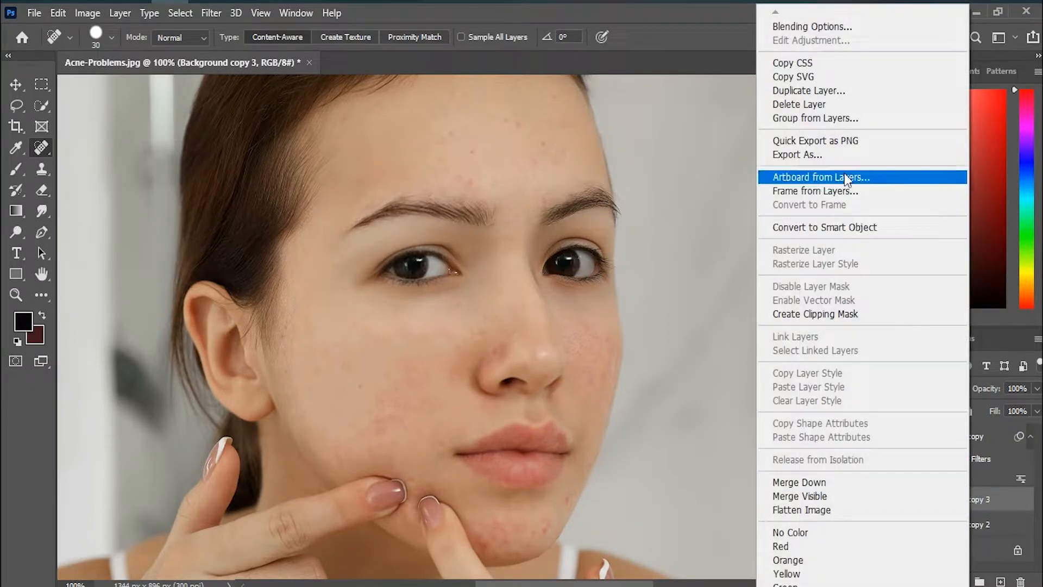
pyautogui.click(826, 227)
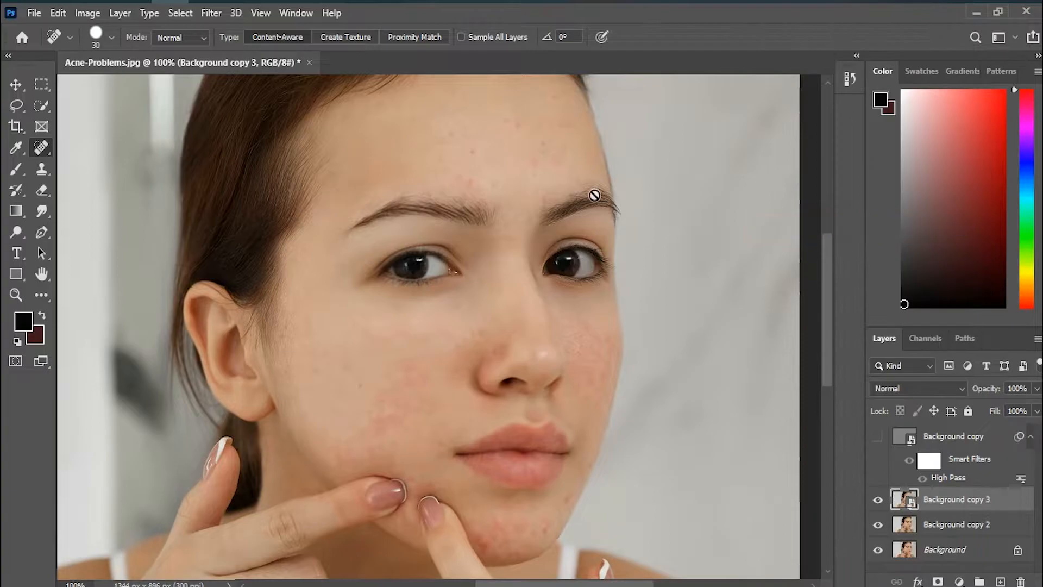
pyautogui.click(213, 14)
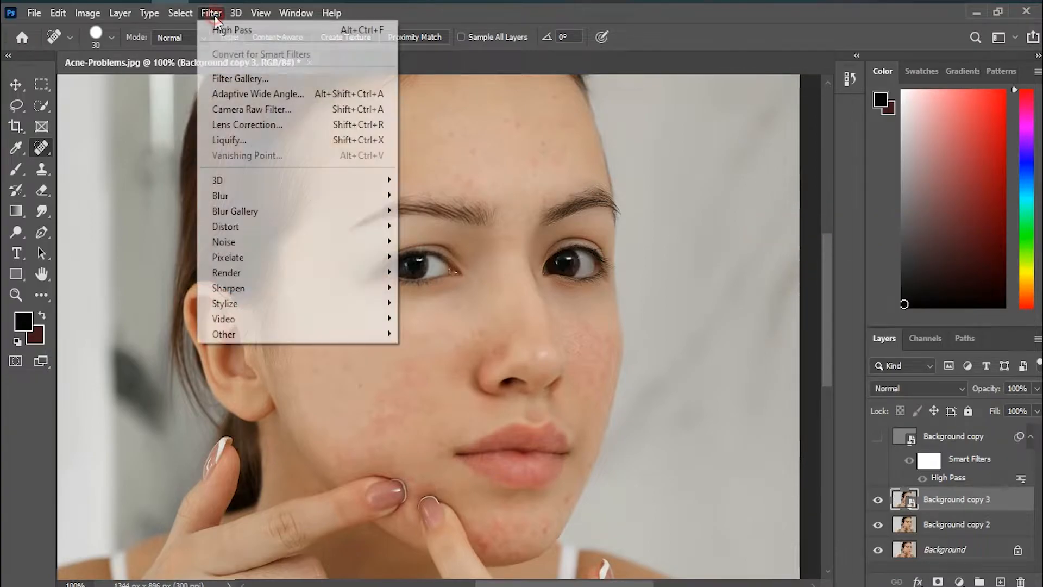
pyautogui.moveTo(325, 197)
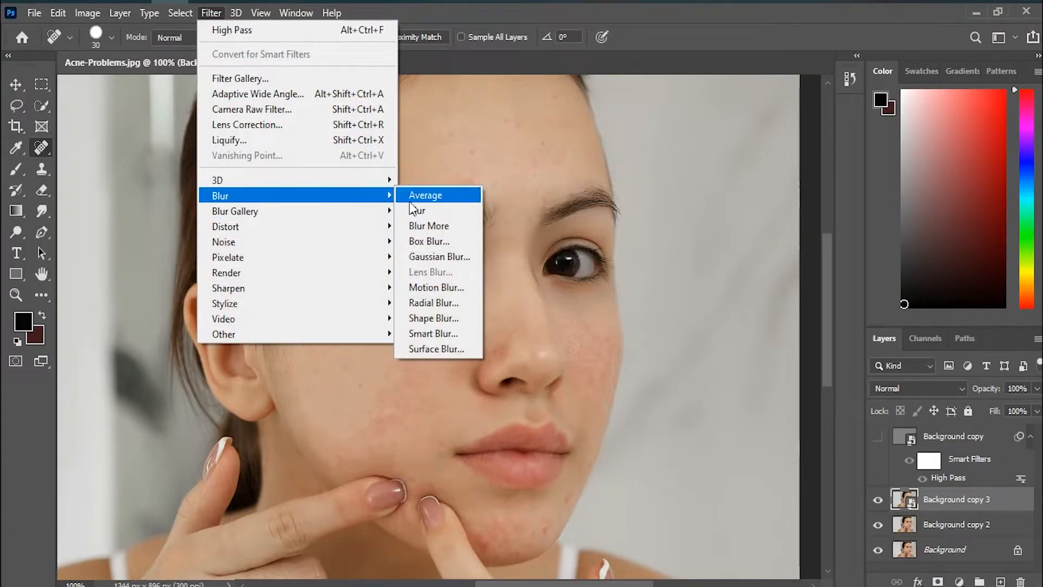
pyautogui.click(441, 258)
pyautogui.click(691, 298)
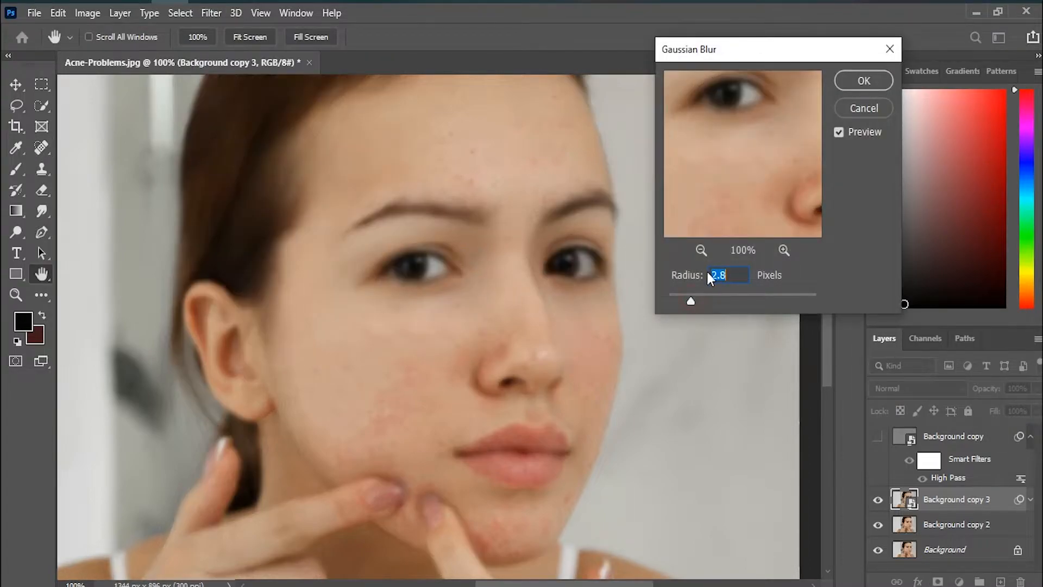
pyautogui.click(701, 250)
pyautogui.click(702, 296)
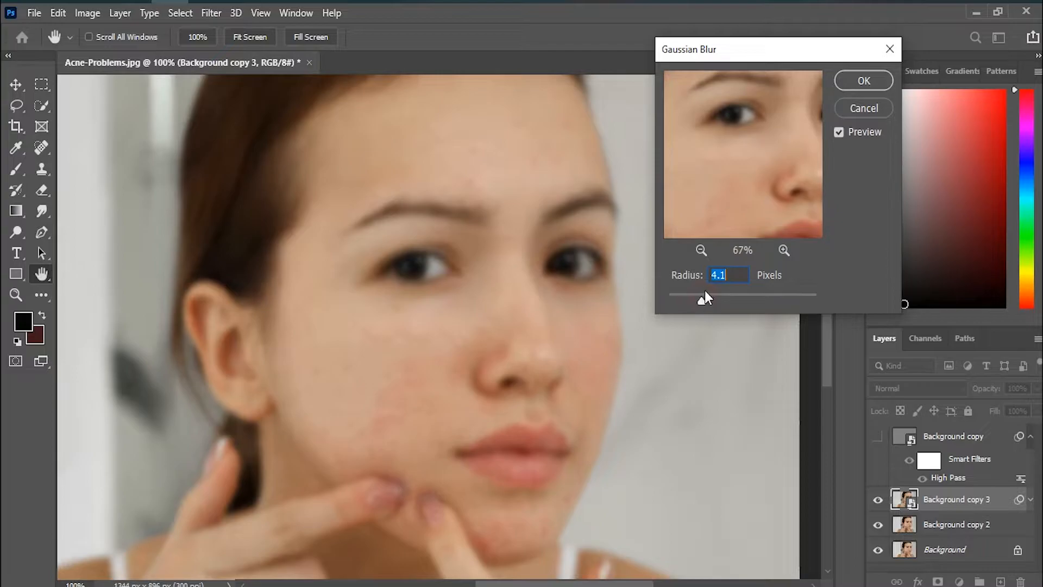
pyautogui.click(701, 250)
pyautogui.moveTo(711, 297); pyautogui.dragTo(727, 302)
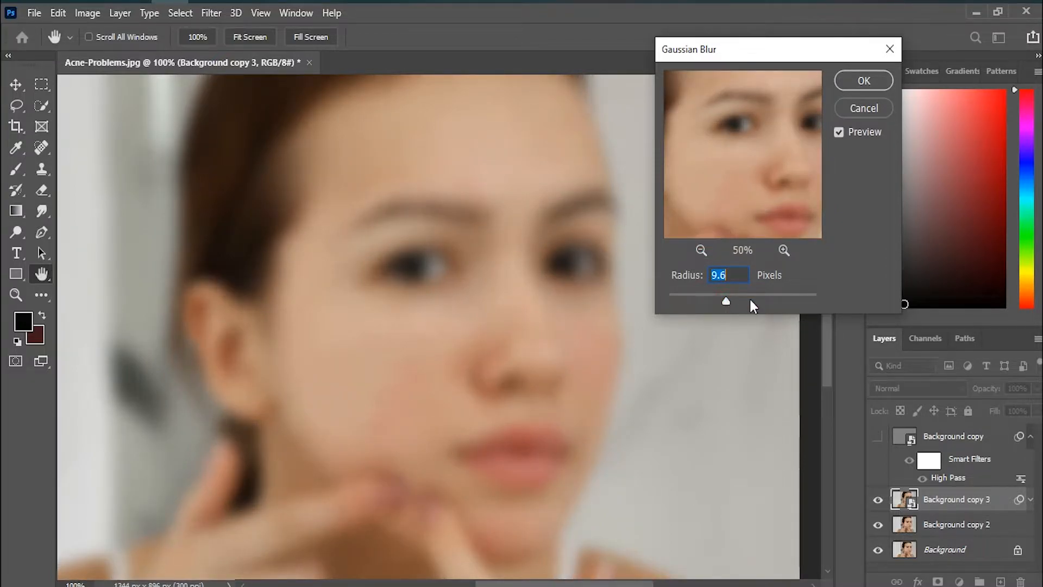
pyautogui.press('j')
pyautogui.click(852, 83)
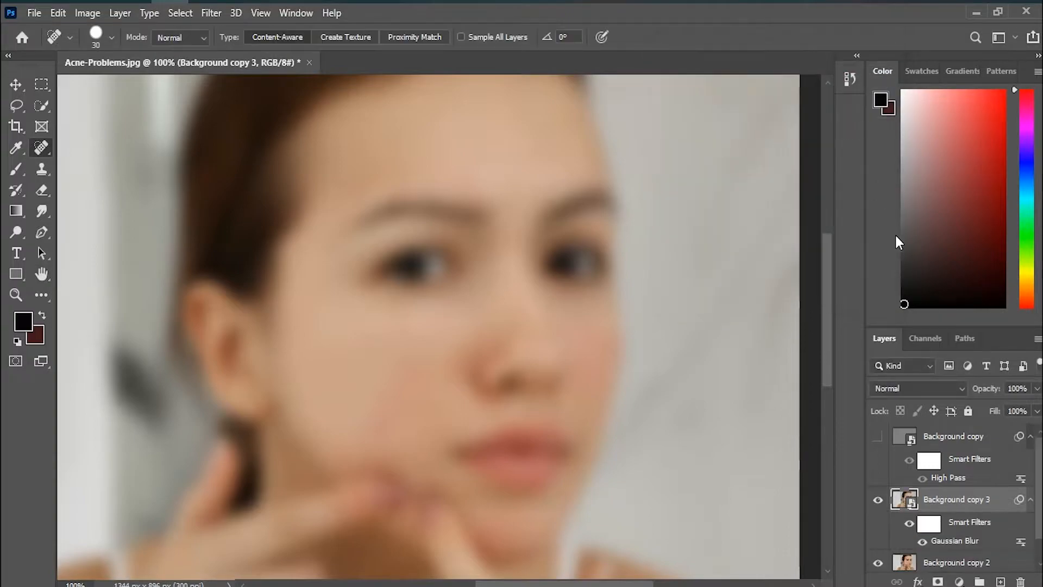
# Step: Show the Background copy layer again and group it together with Background copy 3
pyautogui.click(879, 438)
pyautogui.click(901, 440)
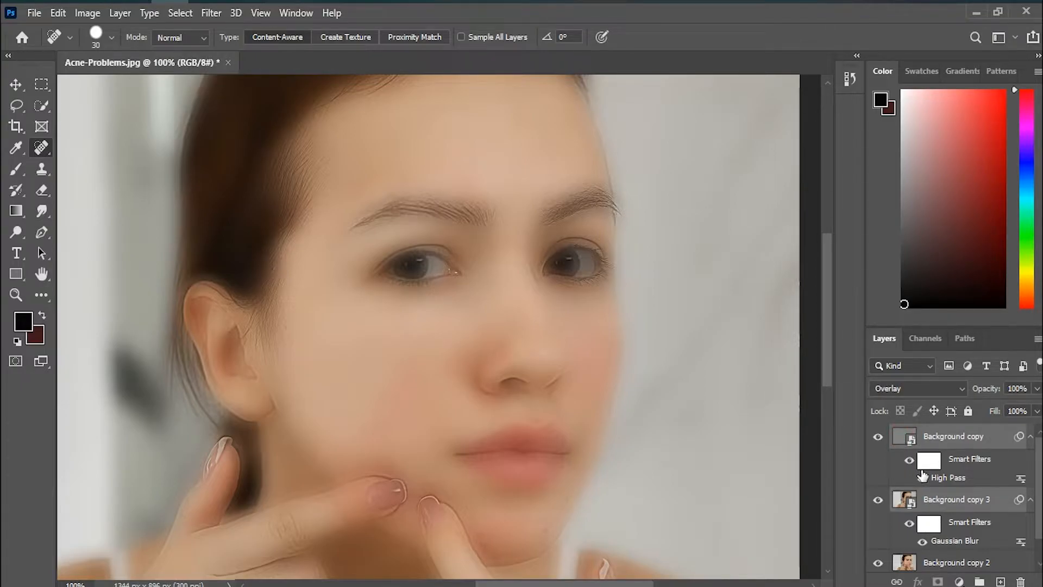
pyautogui.rightClick(986, 497)
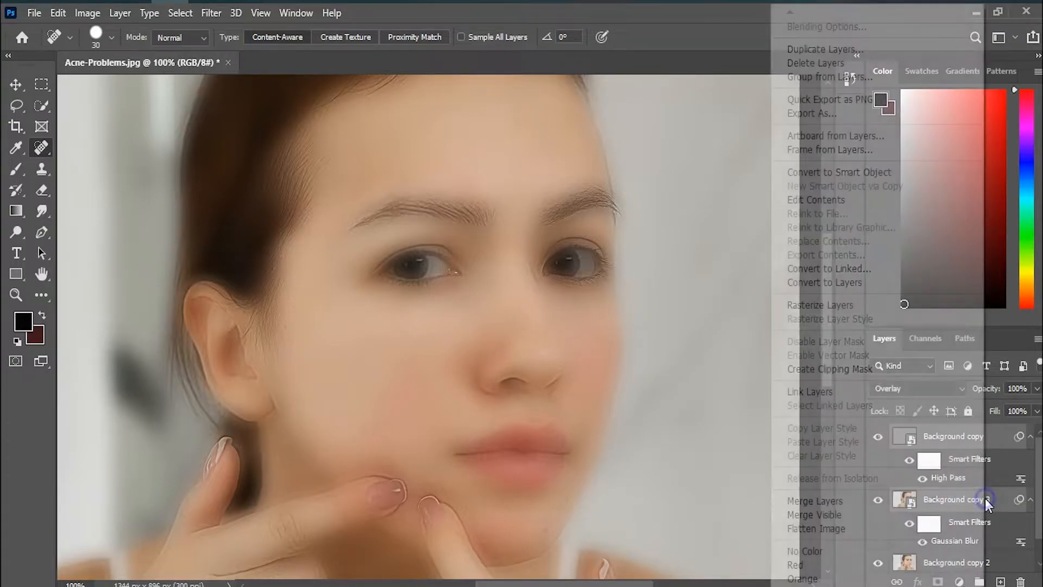
pyautogui.click(1001, 495)
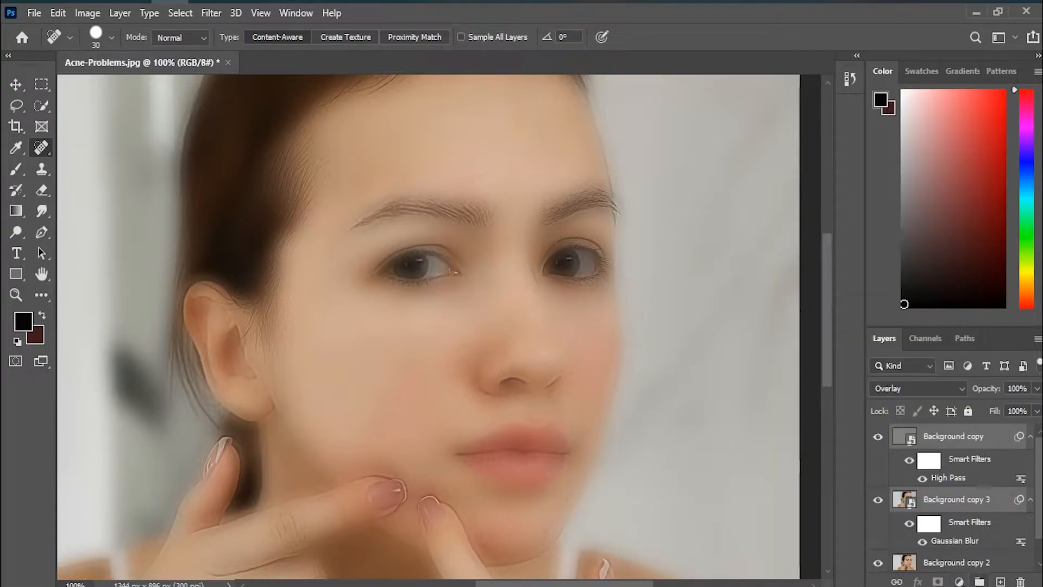
pyautogui.click(978, 581)
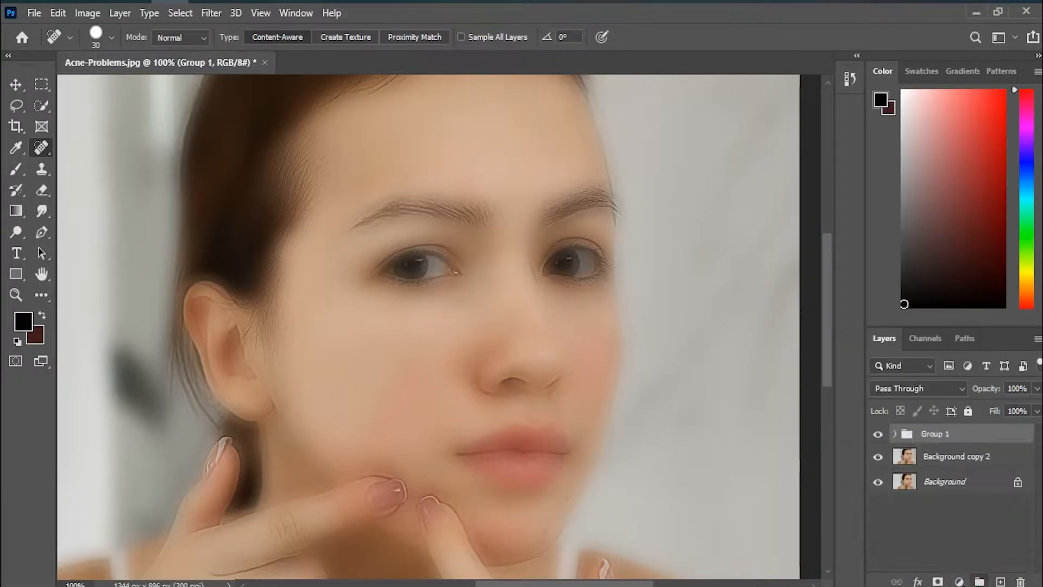
# Step: Add a white layer mask to the group holding the High Pass and Gaussian Blur layers
pyautogui.click(938, 581)
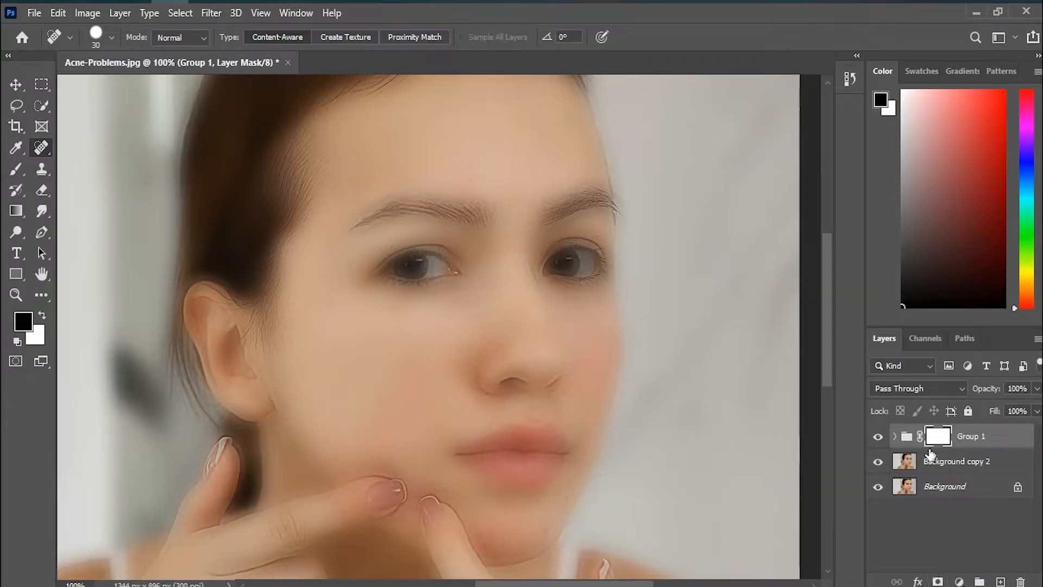
pyautogui.rightClick(937, 439)
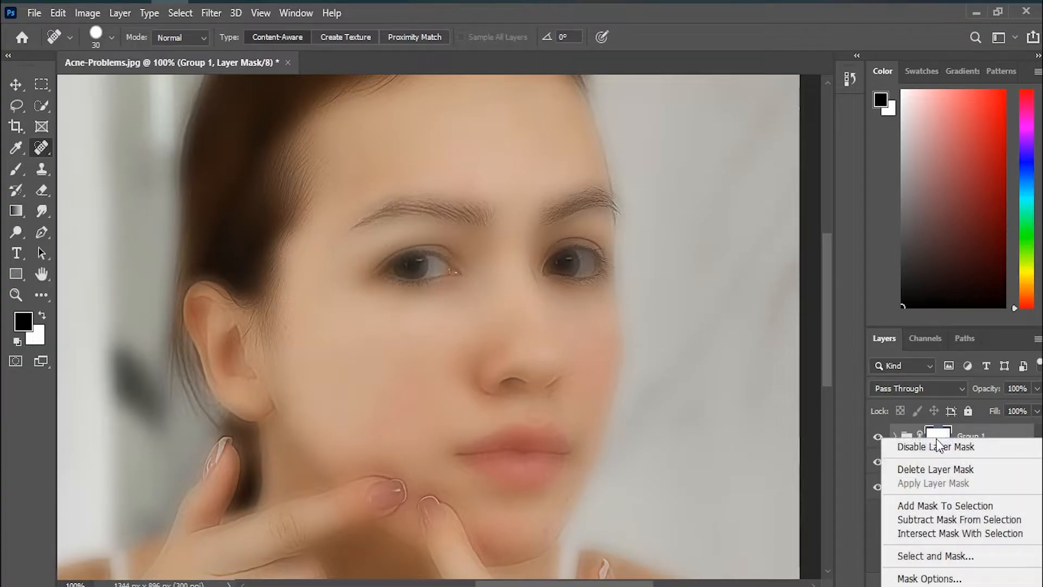
pyautogui.click(955, 534)
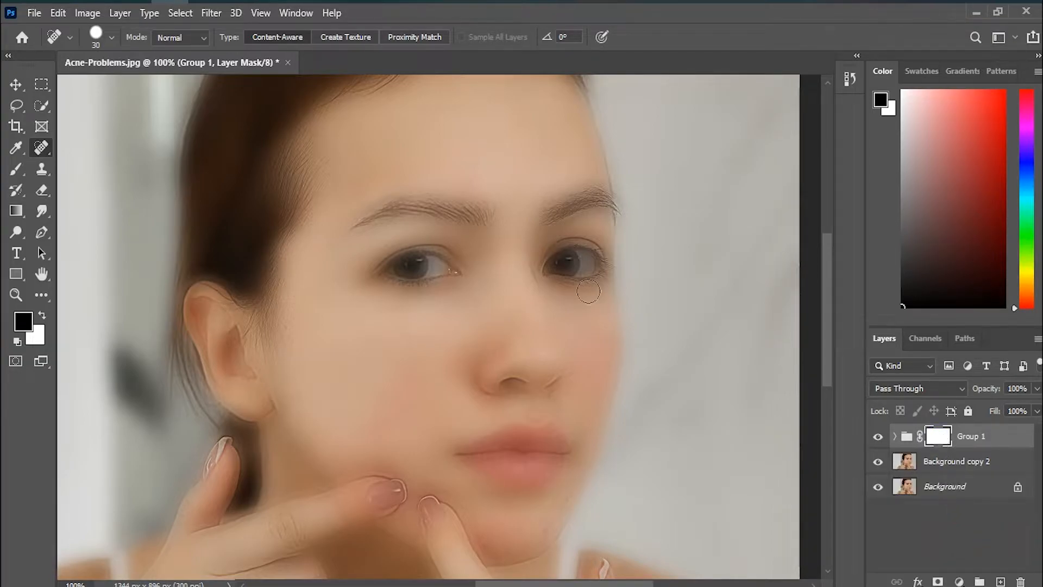
# Step: Invert the Group 1 layer mask to black to hide the smoothing effect
pyautogui.click(211, 16)
pyautogui.moveTo(169, 17)
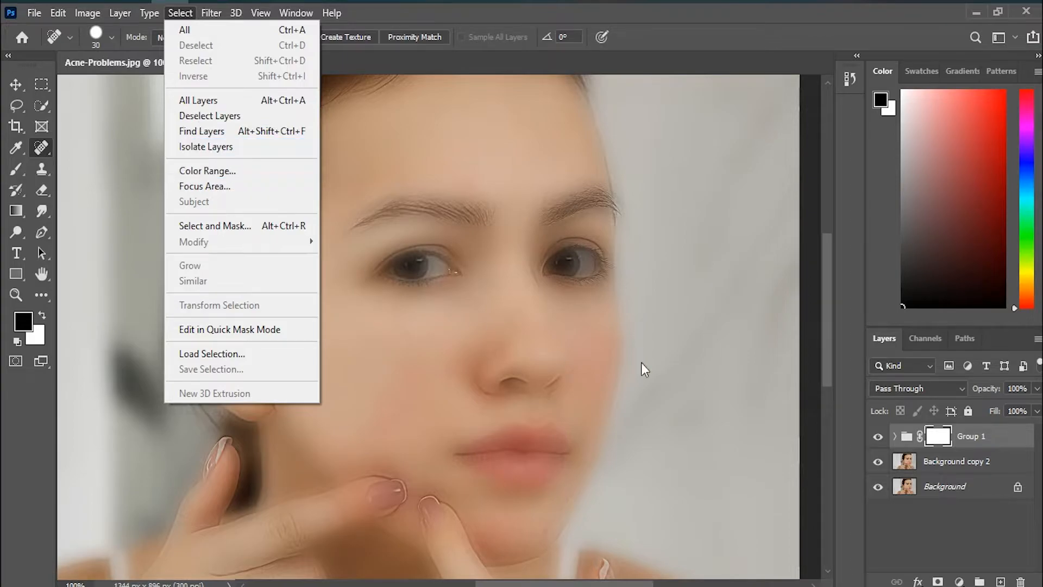
pyautogui.click(935, 438)
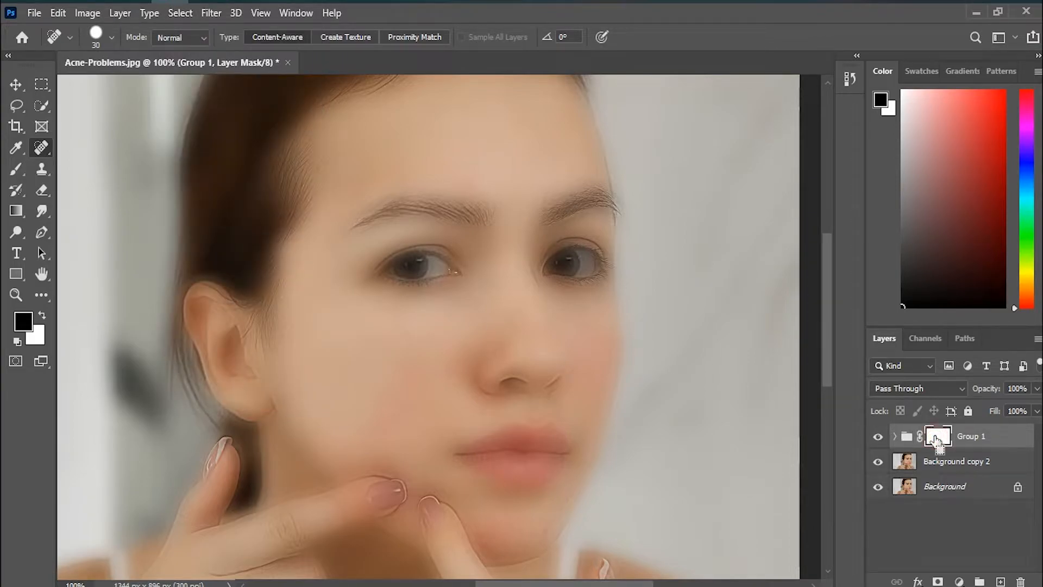
pyautogui.hotkey('ctrl', 'i')
# Step: Paint white on the Group 1 mask over the forehead with a 70 px brush at 60% opacity and 35% flow
pyautogui.press('b')
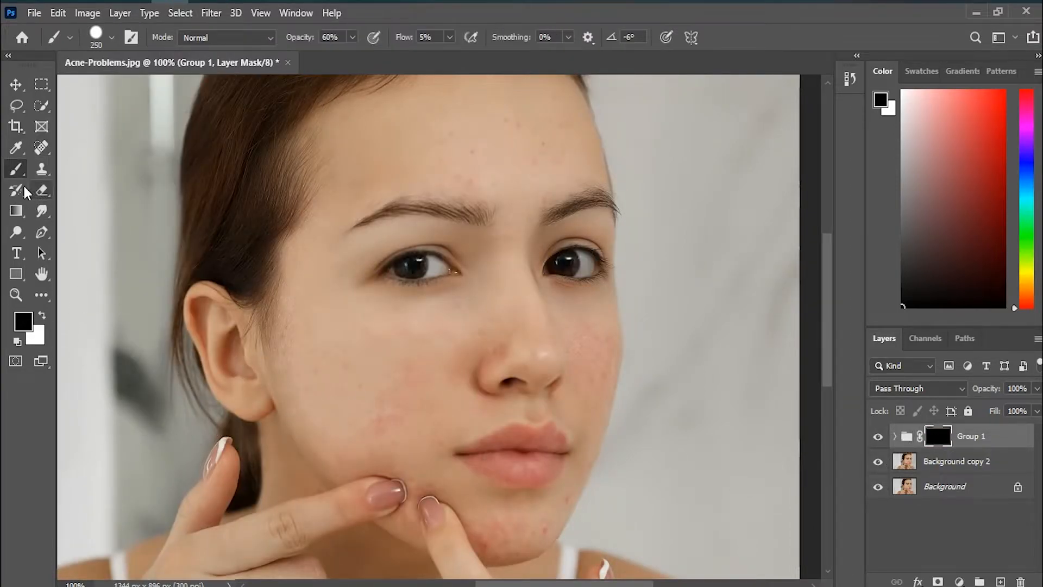
pyautogui.press('x')
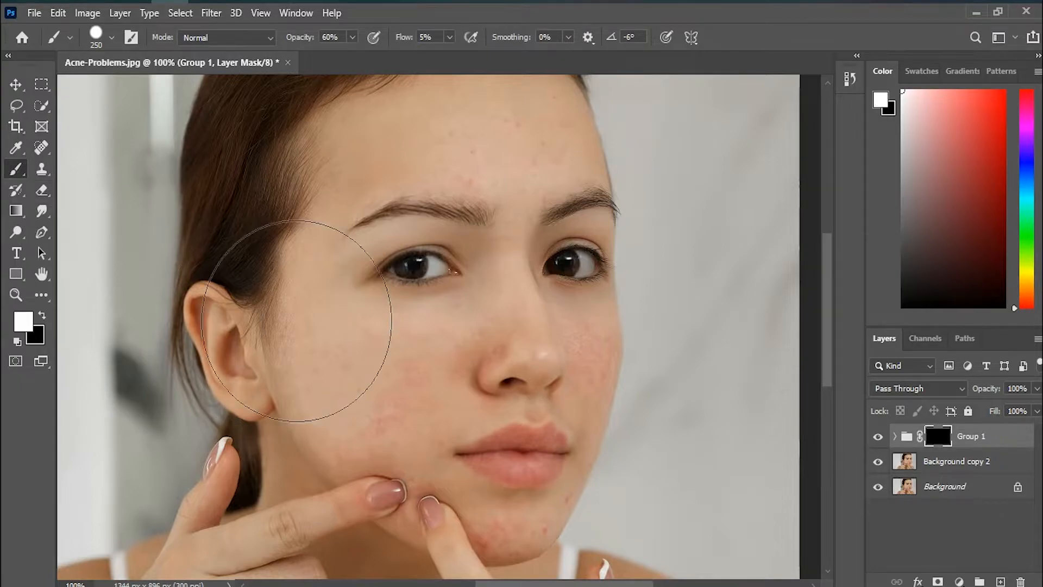
pyautogui.press('[')
pyautogui.press('[')
pyautogui.press('[')
pyautogui.press('[')
pyautogui.press('[')
pyautogui.press('[')
pyautogui.press('[')
pyautogui.press('[')
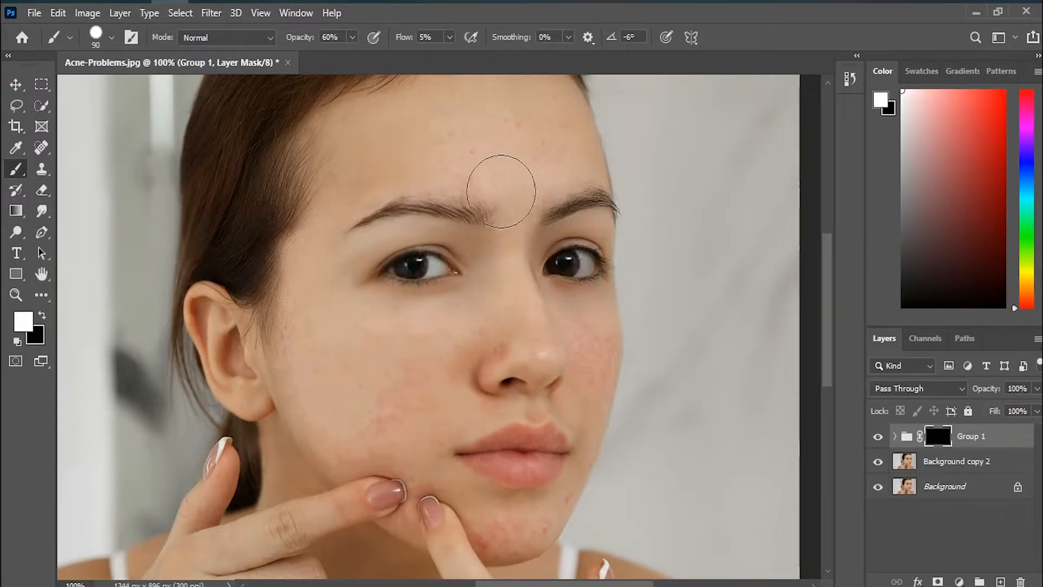
pyautogui.moveTo(496, 147); pyautogui.dragTo(517, 214)
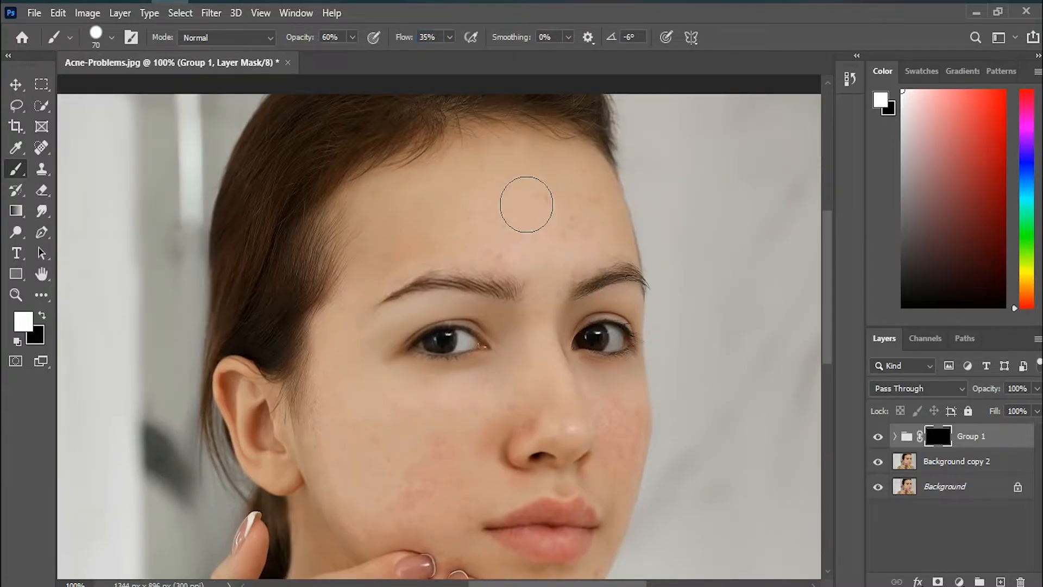
pyautogui.moveTo(470, 231)
pyautogui.mouseDown()
pyautogui.moveTo(561, 221)
pyautogui.moveTo(592, 187)
pyautogui.moveTo(510, 234)
pyautogui.moveTo(393, 226)
pyautogui.moveTo(409, 203)
pyautogui.moveTo(389, 201)
pyautogui.moveTo(575, 178)
pyautogui.moveTo(601, 190)
pyautogui.moveTo(530, 221)
pyautogui.mouseUp()
# Step: Paint white on the mask over the skin between the eyebrows, the nose bridge and both cheeks
pyautogui.press('x')
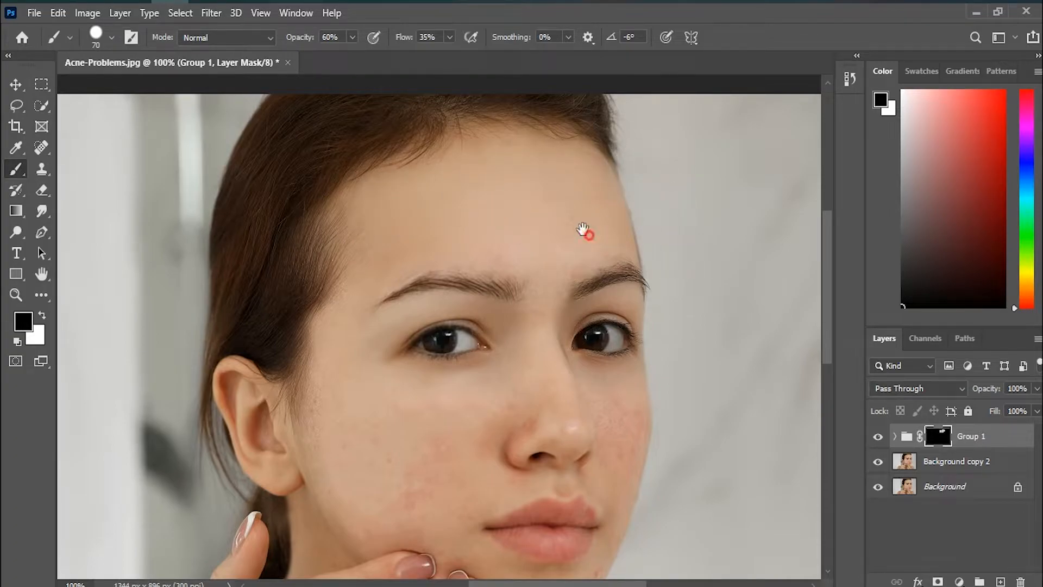
pyautogui.moveTo(589, 230); pyautogui.dragTo(521, 147)
pyautogui.press('x')
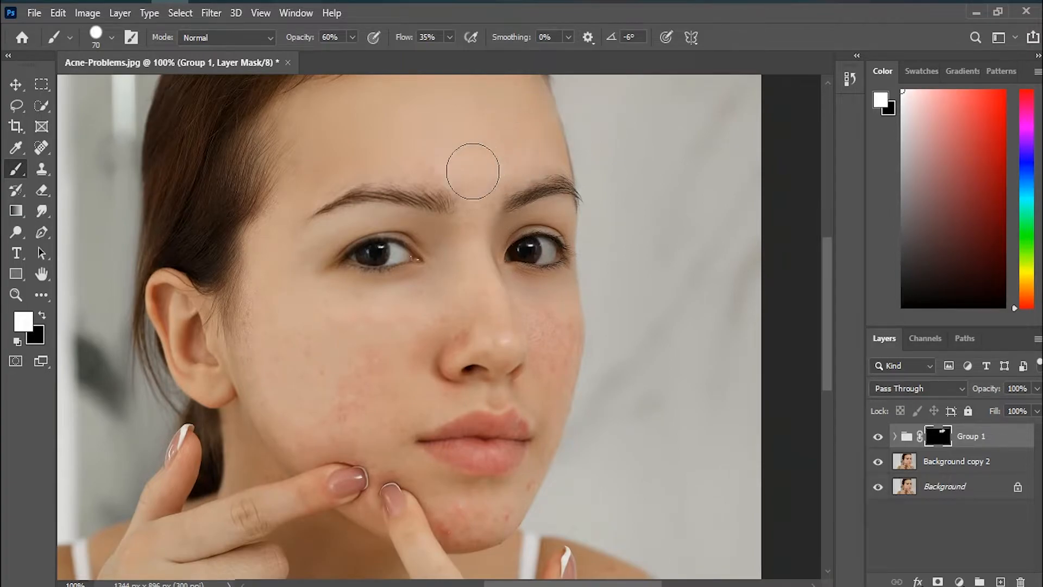
pyautogui.moveTo(442, 163); pyautogui.dragTo(496, 167)
pyautogui.click(470, 277)
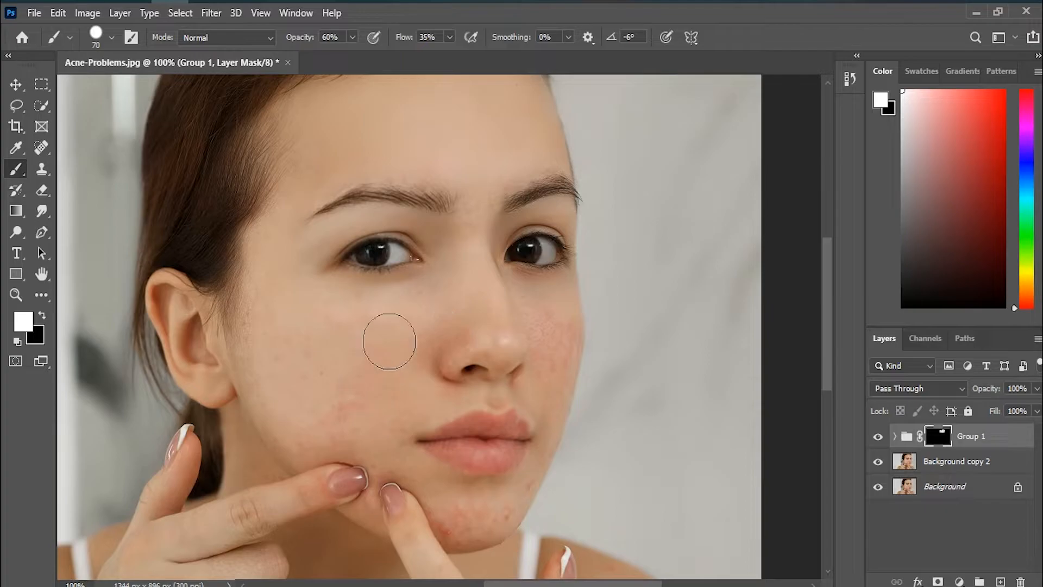
pyautogui.moveTo(375, 376)
pyautogui.mouseDown()
pyautogui.moveTo(324, 362)
pyautogui.moveTo(286, 304)
pyautogui.moveTo(274, 333)
pyautogui.moveTo(289, 239)
pyautogui.moveTo(280, 335)
pyautogui.moveTo(307, 426)
pyautogui.moveTo(365, 378)
pyautogui.moveTo(335, 416)
pyautogui.moveTo(406, 373)
pyautogui.moveTo(345, 418)
pyautogui.moveTo(375, 372)
pyautogui.moveTo(391, 409)
pyautogui.moveTo(442, 400)
pyautogui.mouseUp()
pyautogui.moveTo(551, 322)
pyautogui.mouseDown()
pyautogui.moveTo(556, 383)
pyautogui.moveTo(554, 349)
pyautogui.mouseUp()
# Step: Reduce the brush to 35 px and paint white on the mask over the far cheek beside the nose
pyautogui.press('x')
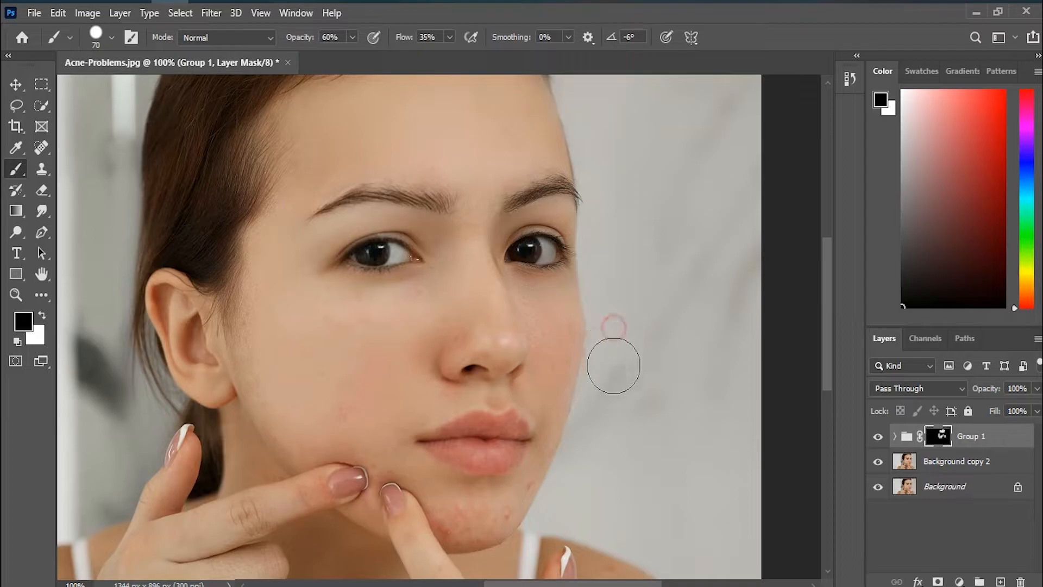
pyautogui.hotkey('ctrl', '+')
pyautogui.hotkey('ctrl', '+')
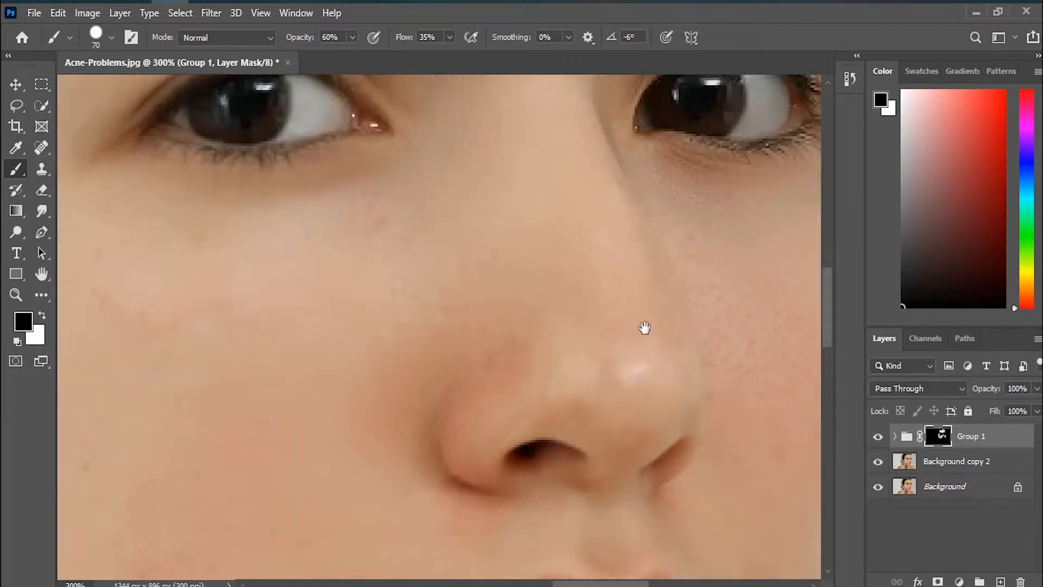
pyautogui.moveTo(687, 306); pyautogui.dragTo(90, 311)
pyautogui.moveTo(140, 359); pyautogui.dragTo(289, 300)
pyautogui.press('[')
pyautogui.press('[')
pyautogui.press('[')
pyautogui.press('[')
pyautogui.press('[')
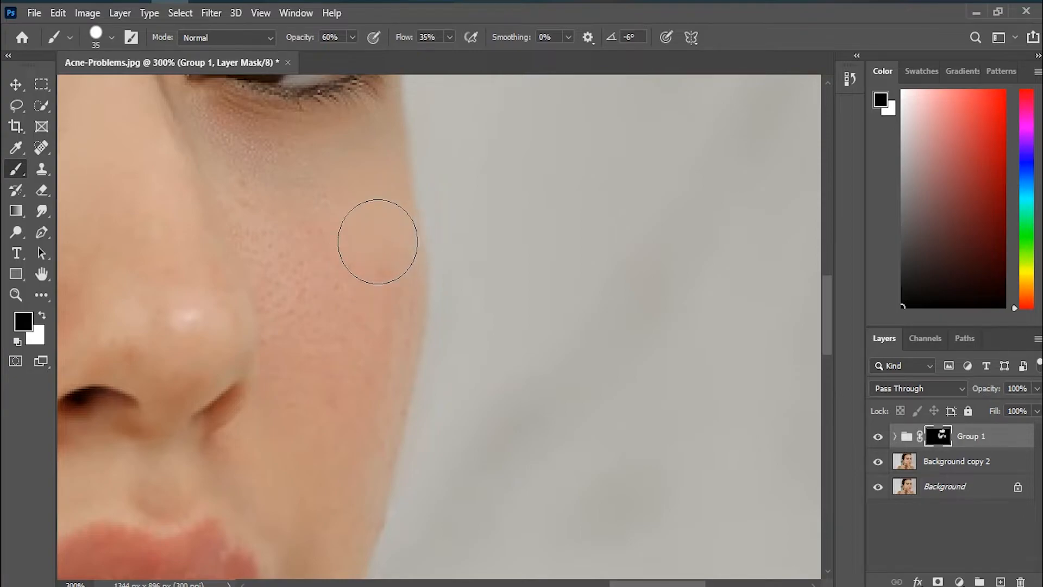
pyautogui.press('x')
pyautogui.moveTo(363, 255)
pyautogui.mouseDown()
pyautogui.moveTo(365, 210)
pyautogui.moveTo(379, 291)
pyautogui.mouseUp()
pyautogui.moveTo(377, 344)
pyautogui.mouseDown()
pyautogui.moveTo(336, 469)
pyautogui.moveTo(314, 264)
pyautogui.moveTo(311, 306)
pyautogui.moveTo(275, 191)
pyautogui.mouseUp()
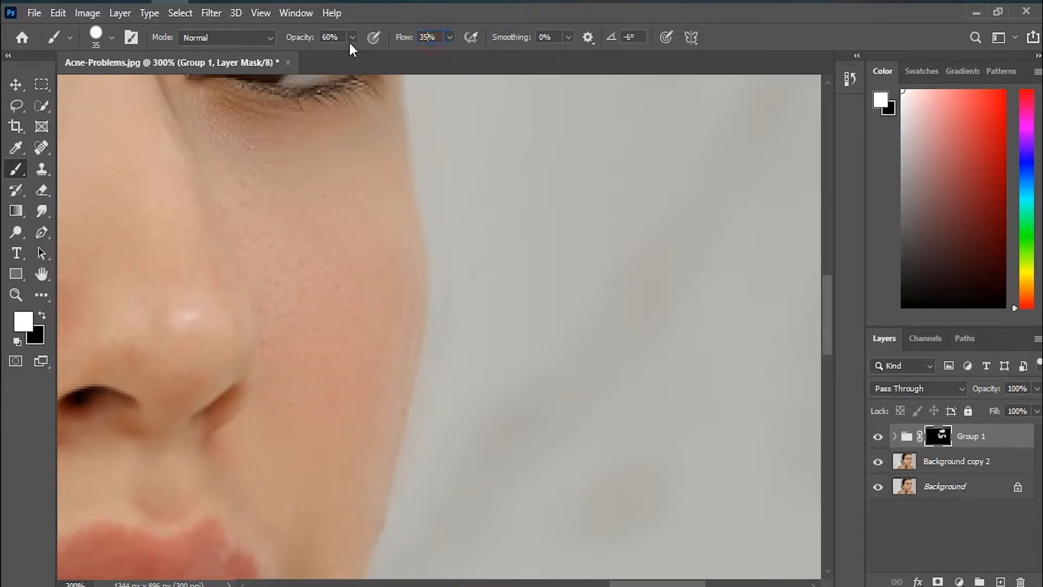
# Step: Set the brush opacity to 80% and refine the mask over the far cheek and along its jaw edge, reducing the brush to 20 px
pyautogui.write('80')
pyautogui.moveTo(319, 229)
pyautogui.mouseDown()
pyautogui.moveTo(311, 310)
pyautogui.moveTo(303, 302)
pyautogui.moveTo(338, 256)
pyautogui.mouseUp()
pyautogui.moveTo(325, 469); pyautogui.dragTo(503, 256)
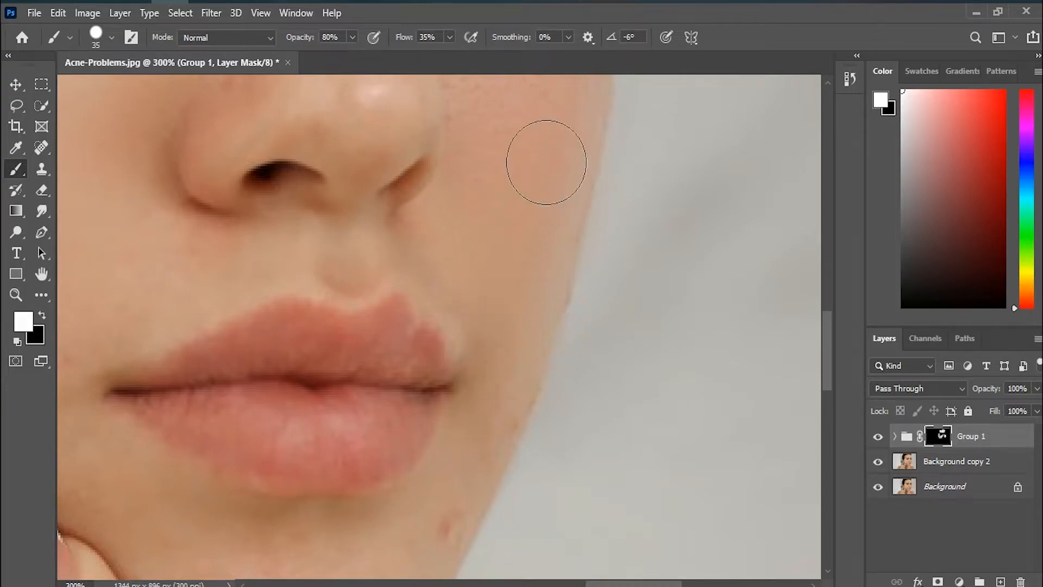
pyautogui.press('[')
pyautogui.press('[')
pyautogui.press('[')
pyautogui.moveTo(519, 404)
pyautogui.mouseDown()
pyautogui.moveTo(510, 374)
pyautogui.moveTo(493, 430)
pyautogui.moveTo(435, 536)
pyautogui.moveTo(464, 507)
pyautogui.mouseUp()
# Step: Paint white on the mask over the blemishes on the chin below the lips
pyautogui.moveTo(489, 412); pyautogui.dragTo(587, 202)
pyautogui.moveTo(550, 302)
pyautogui.mouseDown()
pyautogui.moveTo(447, 468)
pyautogui.moveTo(470, 424)
pyautogui.moveTo(459, 447)
pyautogui.moveTo(313, 512)
pyautogui.mouseUp()
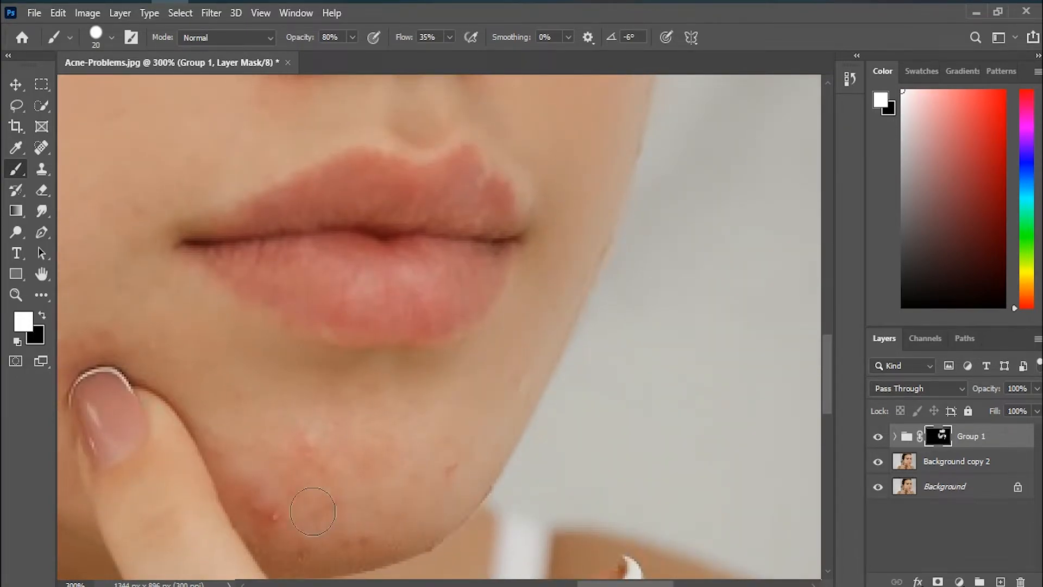
pyautogui.moveTo(258, 454)
pyautogui.mouseDown()
pyautogui.moveTo(291, 345)
pyautogui.moveTo(261, 326)
pyautogui.moveTo(289, 406)
pyautogui.moveTo(332, 448)
pyautogui.moveTo(398, 451)
pyautogui.moveTo(454, 415)
pyautogui.moveTo(489, 348)
pyautogui.moveTo(380, 422)
pyautogui.moveTo(394, 429)
pyautogui.moveTo(301, 390)
pyautogui.mouseUp()
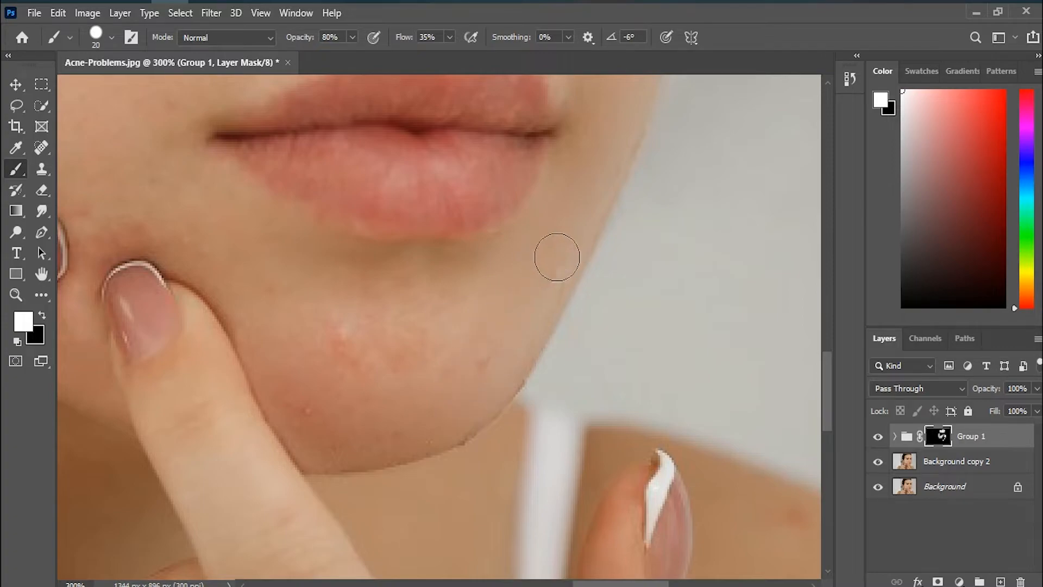
pyautogui.moveTo(485, 355); pyautogui.dragTo(468, 390)
# Step: Paint white on the mask over the red chin spots and the skin around the fingertips
pyautogui.moveTo(266, 336); pyautogui.dragTo(547, 452)
pyautogui.moveTo(389, 338)
pyautogui.mouseDown()
pyautogui.moveTo(402, 334)
pyautogui.moveTo(398, 345)
pyautogui.moveTo(373, 336)
pyautogui.mouseUp()
pyautogui.moveTo(369, 377); pyautogui.dragTo(343, 461)
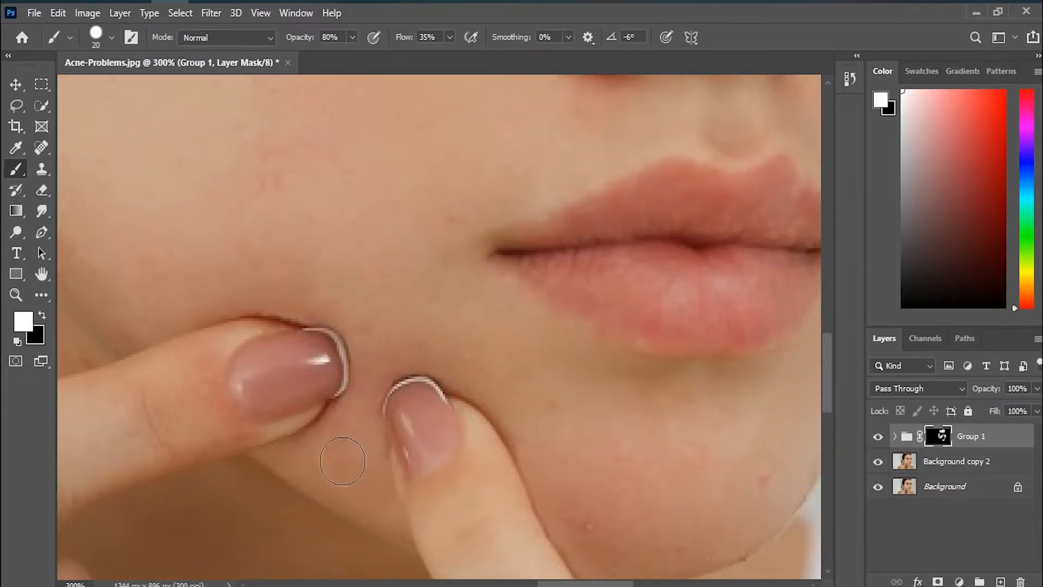
pyautogui.moveTo(433, 276)
pyautogui.mouseDown()
pyautogui.moveTo(520, 429)
pyautogui.moveTo(519, 456)
pyautogui.moveTo(391, 394)
pyautogui.moveTo(521, 214)
pyautogui.mouseUp()
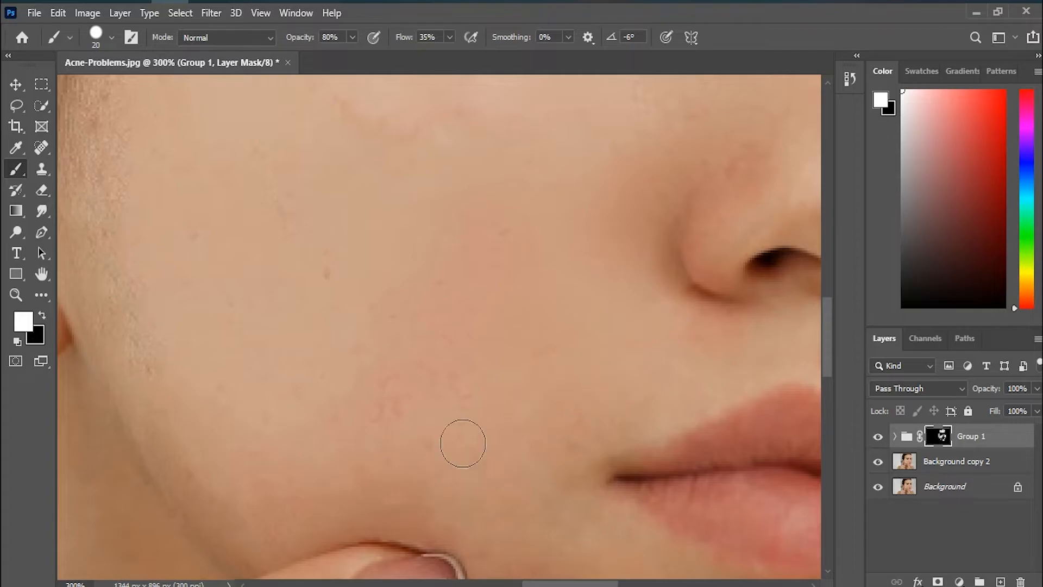
# Step: Paint white on the mask along the hairline in front of the ear, raising the brush flow to 56%
pyautogui.moveTo(345, 263); pyautogui.dragTo(547, 440)
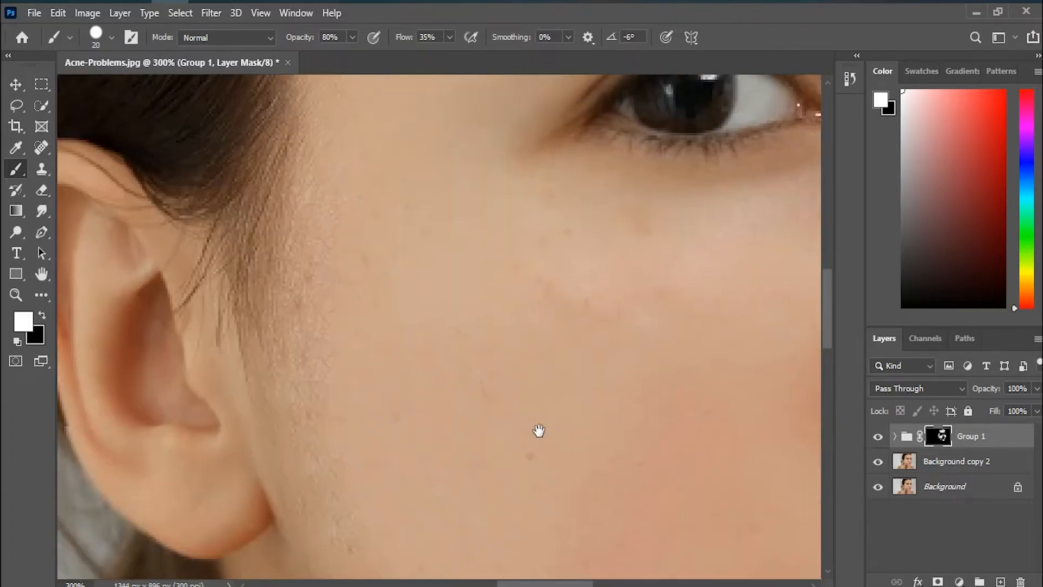
pyautogui.moveTo(341, 205); pyautogui.dragTo(327, 386)
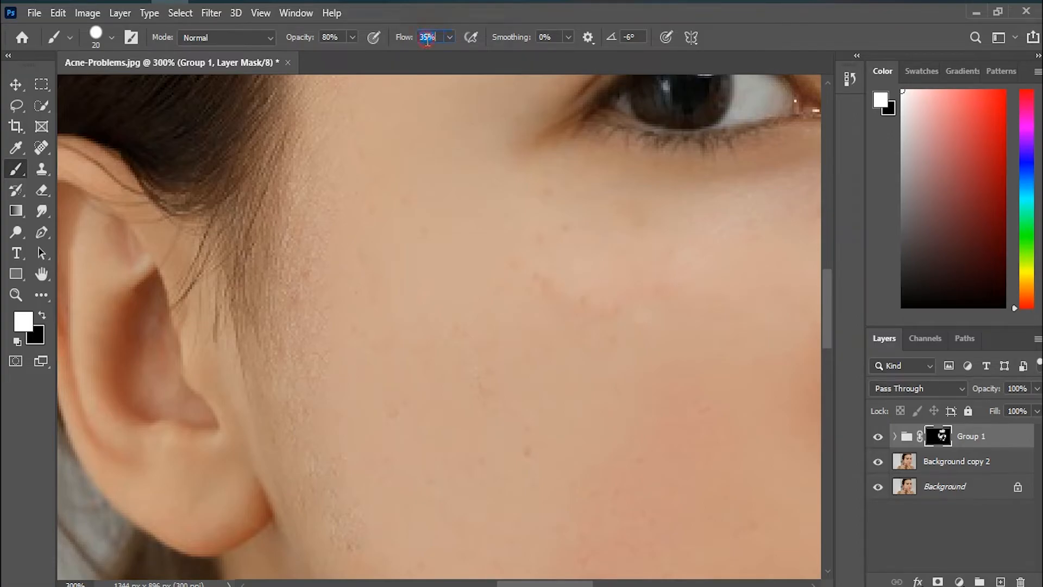
pyautogui.moveTo(326, 264)
pyautogui.mouseDown()
pyautogui.moveTo(304, 394)
pyautogui.moveTo(332, 294)
pyautogui.mouseUp()
pyautogui.moveTo(394, 397)
pyautogui.mouseDown()
pyautogui.moveTo(332, 255)
pyautogui.moveTo(315, 169)
pyautogui.mouseUp()
pyautogui.moveTo(239, 138)
pyautogui.mouseDown()
pyautogui.moveTo(237, 153)
pyautogui.moveTo(203, 136)
pyautogui.moveTo(212, 293)
pyautogui.mouseUp()
pyautogui.moveTo(335, 196)
pyautogui.mouseDown()
pyautogui.moveTo(357, 272)
pyautogui.moveTo(359, 341)
pyautogui.mouseUp()
pyautogui.click(303, 221)
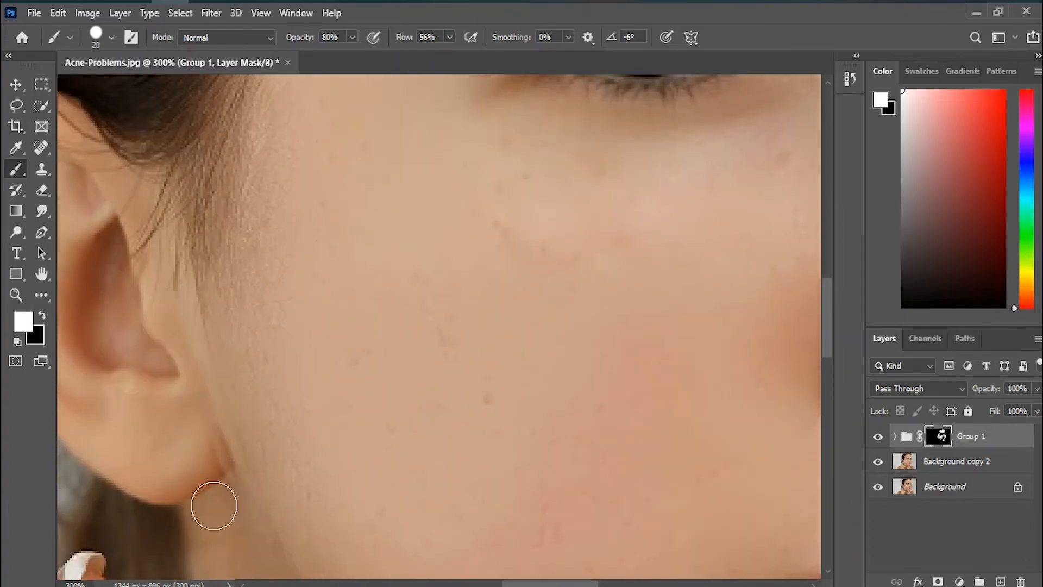
# Step: Paint black on the mask at the earlobe's edge and white over the cheek skin in front of the ear
pyautogui.press('x')
pyautogui.click(213, 447)
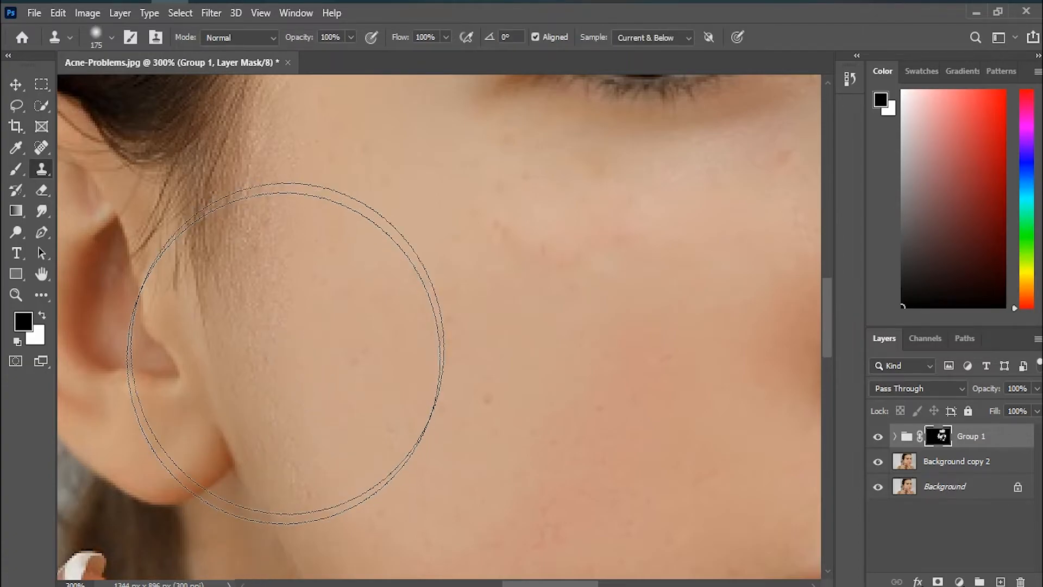
pyautogui.press('x')
pyautogui.click(277, 248)
pyautogui.moveTo(271, 363)
pyautogui.mouseDown()
pyautogui.moveTo(243, 386)
pyautogui.moveTo(243, 361)
pyautogui.moveTo(266, 412)
pyautogui.mouseUp()
# Step: Paint white on the mask over the remaining spots on the near cheek below the eye
pyautogui.press('space')
pyautogui.moveTo(582, 397); pyautogui.dragTo(395, 440)
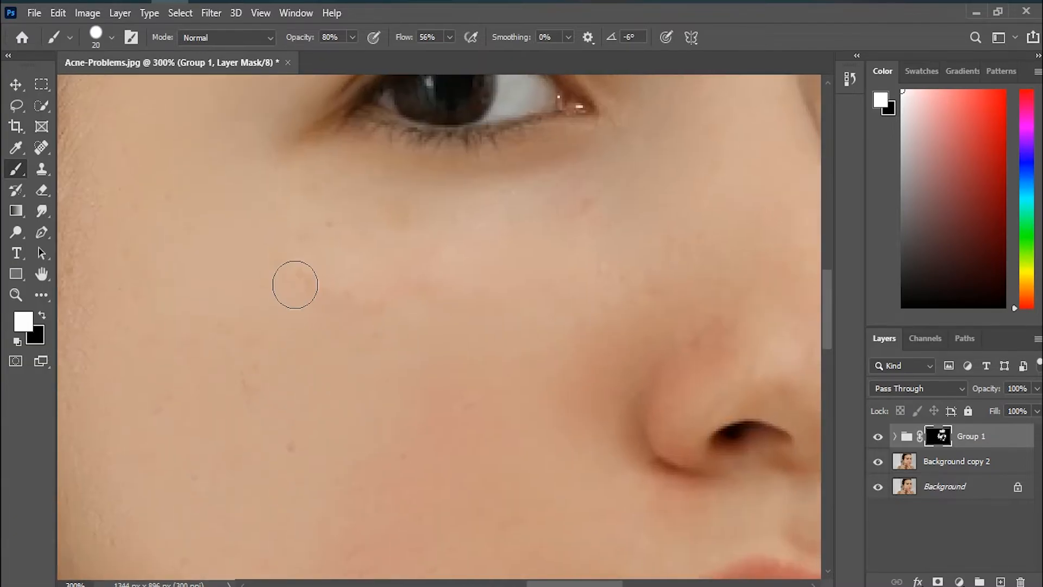
pyautogui.press('space')
pyautogui.moveTo(442, 517); pyautogui.dragTo(472, 303)
pyautogui.hotkey('ctrl', '1')
pyautogui.click(473, 219)
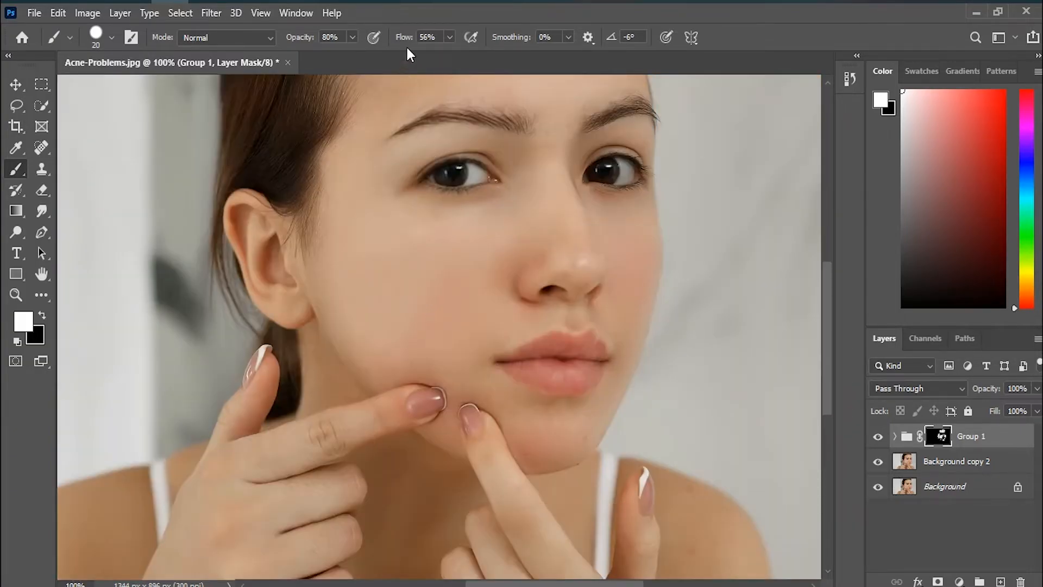
# Step: Set the brush to 100% opacity, 100% flow and 45 px, and paint white on the mask over the cheeks and chin
pyautogui.click(352, 38)
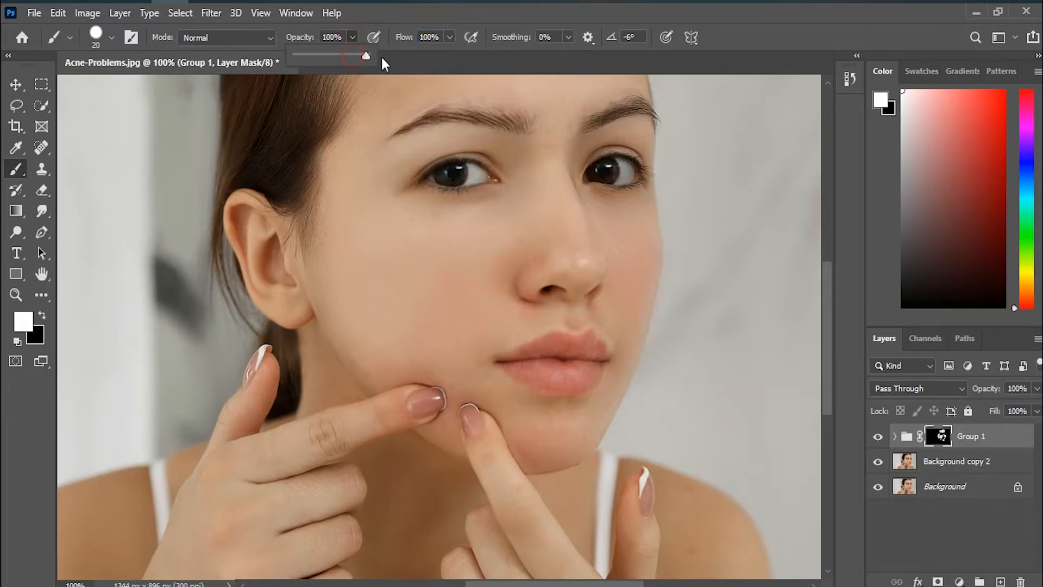
pyautogui.click(438, 272)
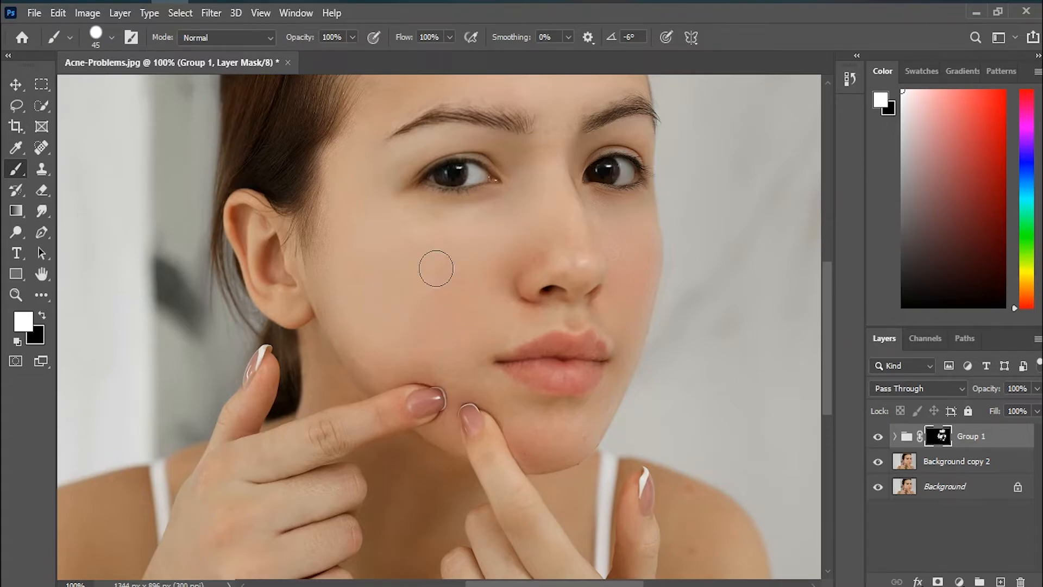
pyautogui.click(499, 265)
pyautogui.click(616, 243)
pyautogui.click(532, 437)
pyautogui.click(481, 376)
# Step: Compare the retouched portrait with the original by repeatedly isolating the Background layer and showing all layers again
pyautogui.hotkey('ctrl', '-')
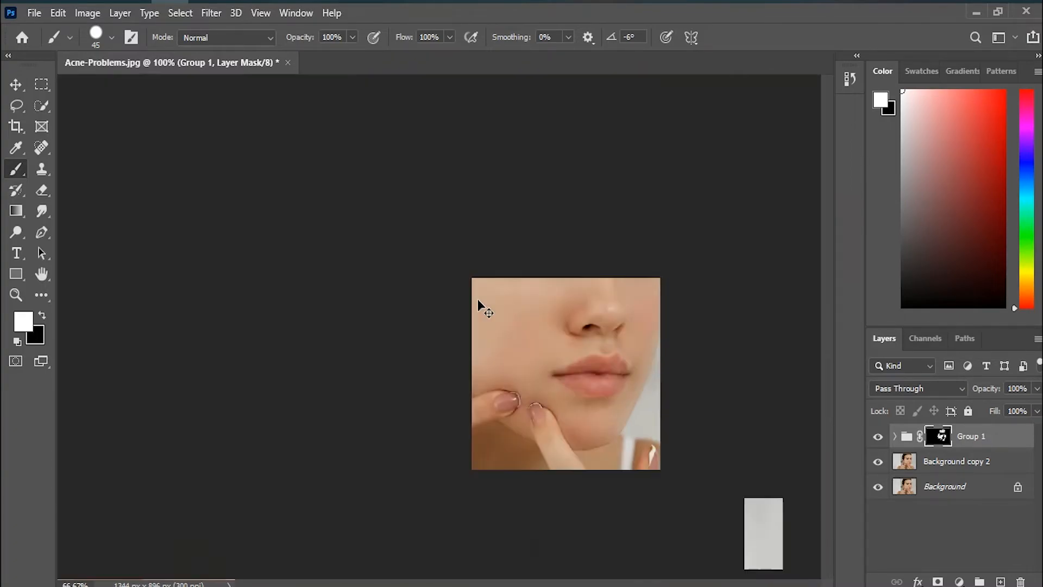
pyautogui.keyDown('alt'); pyautogui.click(880, 493); pyautogui.keyUp('alt')
pyautogui.keyDown('alt'); pyautogui.click(880, 493); pyautogui.keyUp('alt')
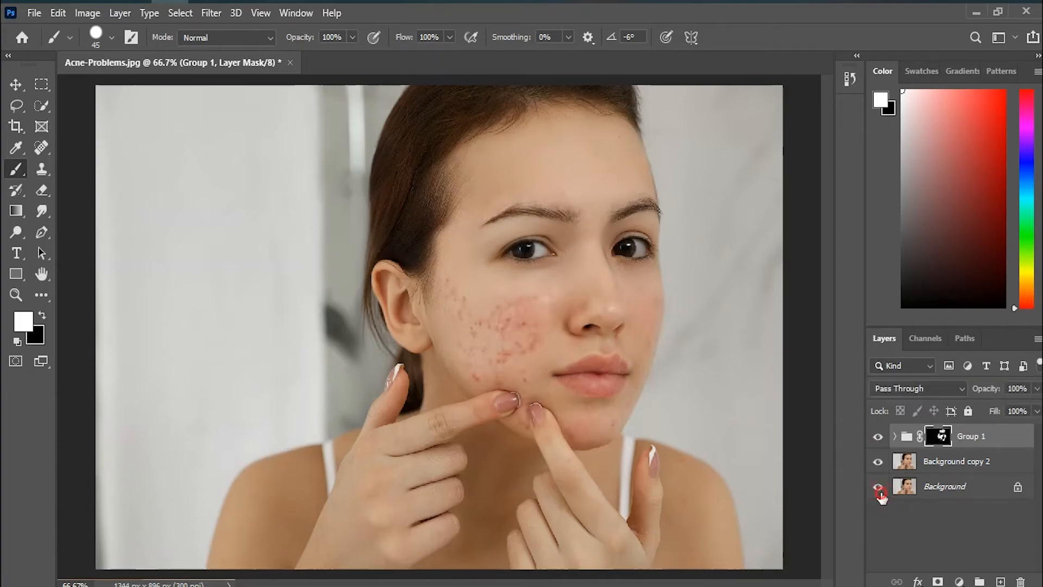
pyautogui.keyDown('alt'); pyautogui.click(880, 493); pyautogui.keyUp('alt')
pyautogui.keyDown('alt'); pyautogui.click(880, 493); pyautogui.keyUp('alt')
pyautogui.keyDown('alt'); pyautogui.click(880, 493); pyautogui.keyUp('alt')
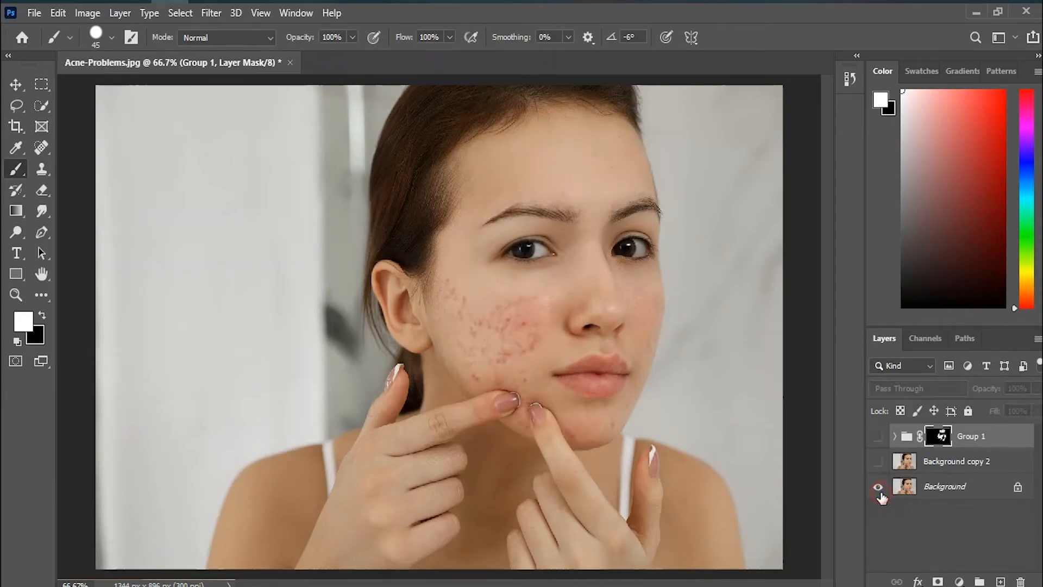
pyautogui.keyDown('alt'); pyautogui.click(880, 493); pyautogui.keyUp('alt')
# Step: Touch up the near cheek at 200% zoom by painting white on the Group 1 mask over leftover blemishes
pyautogui.hotkey('ctrl', '+')
pyautogui.hotkey('ctrl', '+')
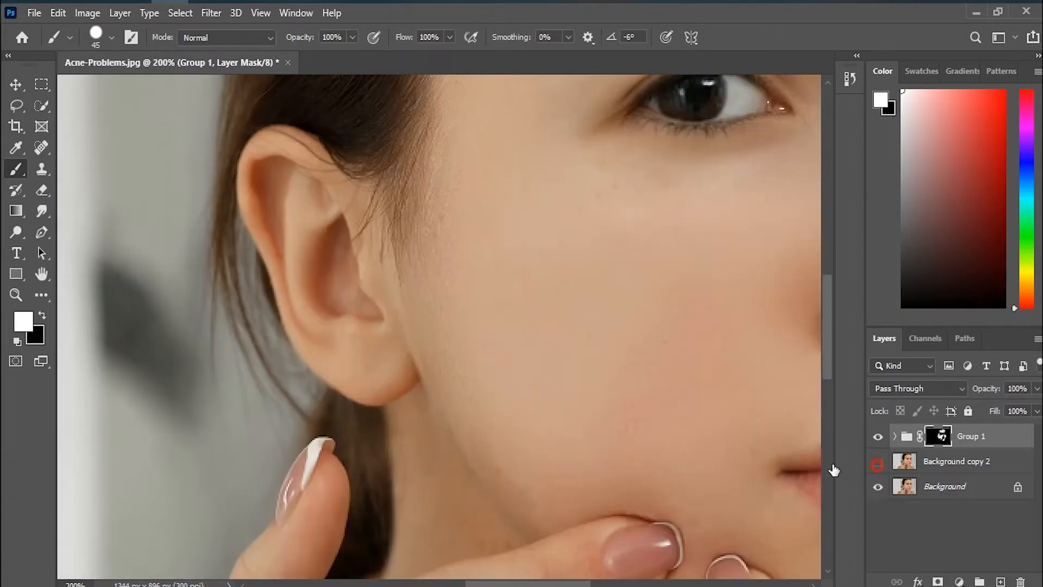
pyautogui.moveTo(574, 368); pyautogui.dragTo(373, 367)
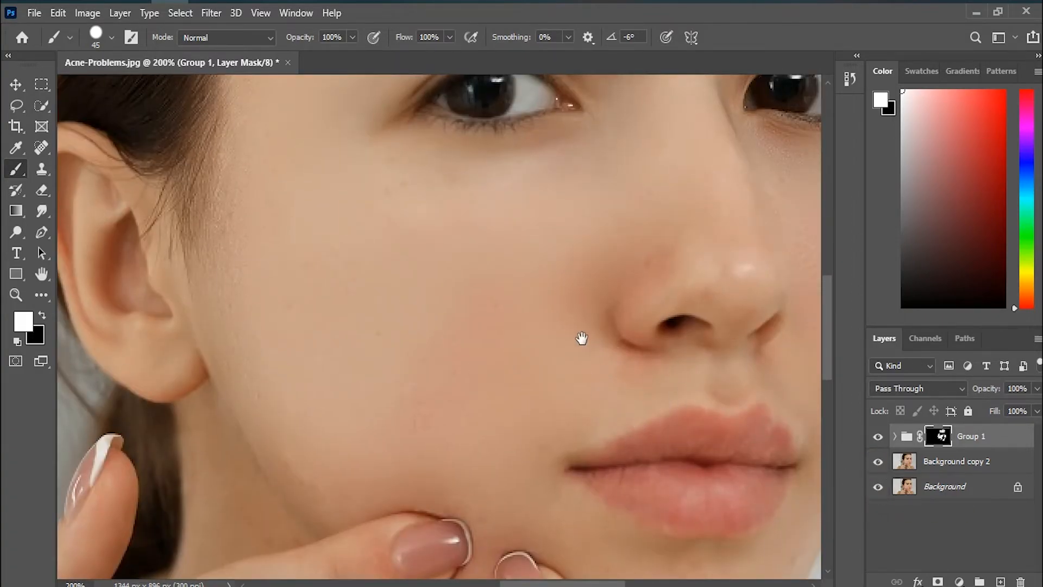
pyautogui.moveTo(543, 378); pyautogui.dragTo(483, 421)
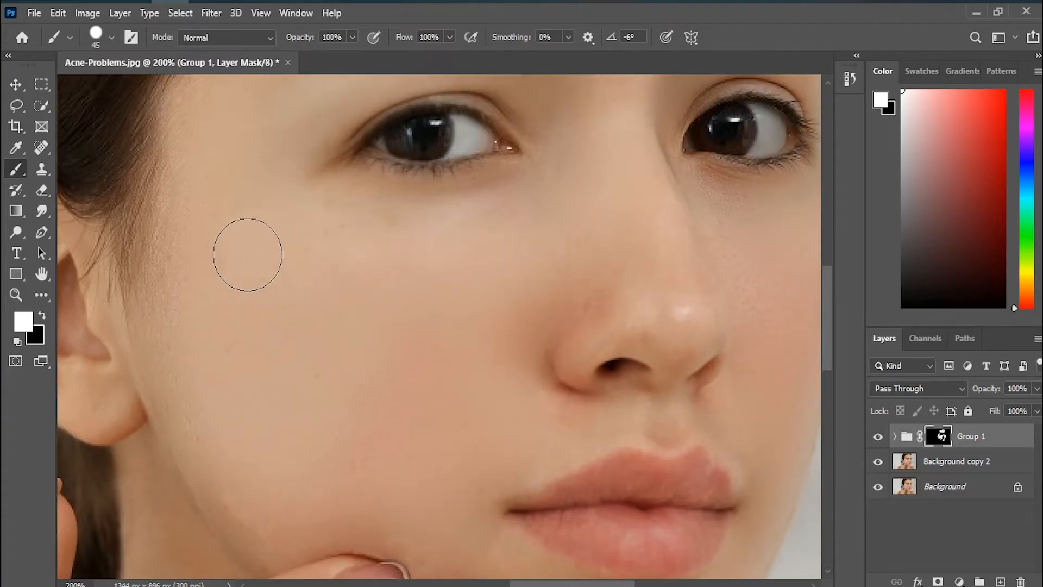
pyautogui.moveTo(417, 312)
pyautogui.mouseDown()
pyautogui.moveTo(506, 240)
pyautogui.moveTo(404, 257)
pyautogui.moveTo(339, 205)
pyautogui.moveTo(397, 274)
pyautogui.moveTo(437, 280)
pyautogui.moveTo(353, 246)
pyautogui.moveTo(523, 231)
pyautogui.mouseUp()
pyautogui.click(375, 442)
pyautogui.press('space')
pyautogui.moveTo(474, 467); pyautogui.dragTo(418, 308)
pyautogui.moveTo(344, 191)
pyautogui.mouseDown()
pyautogui.moveTo(327, 229)
pyautogui.moveTo(314, 312)
pyautogui.moveTo(291, 224)
pyautogui.moveTo(292, 301)
pyautogui.moveTo(283, 284)
pyautogui.moveTo(234, 262)
pyautogui.mouseUp()
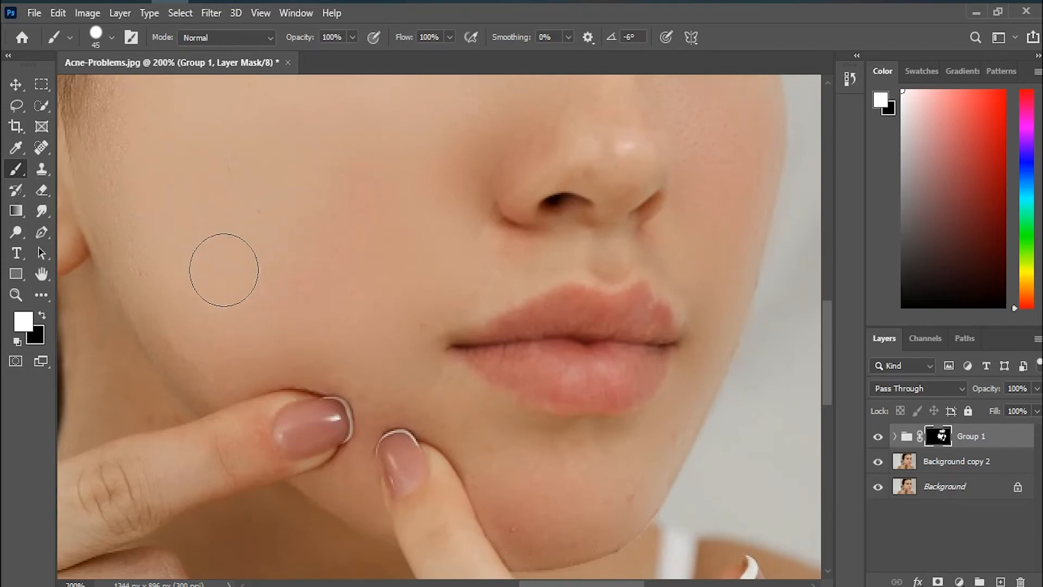
# Step: Paint white on the mask over the remaining rough skin on the chin and far cheek
pyautogui.press('space')
pyautogui.moveTo(539, 480); pyautogui.dragTo(442, 484)
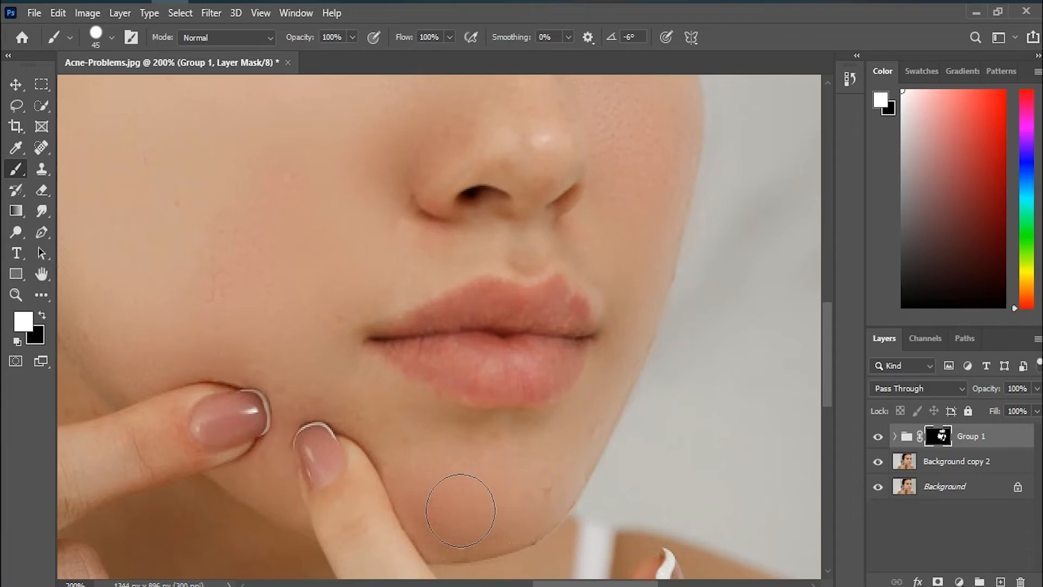
pyautogui.press('space')
pyautogui.moveTo(598, 234); pyautogui.dragTo(572, 342)
pyautogui.moveTo(627, 180); pyautogui.dragTo(623, 265)
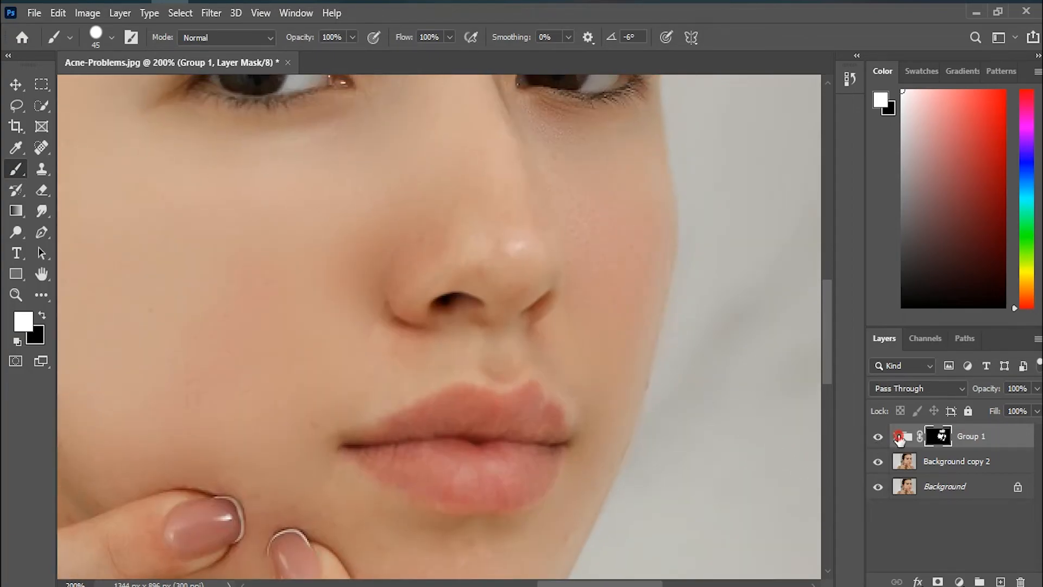
# Step: Review the High Pass and Gaussian Blur smart filters inside Group 1 and collapse the group again
pyautogui.click(897, 437)
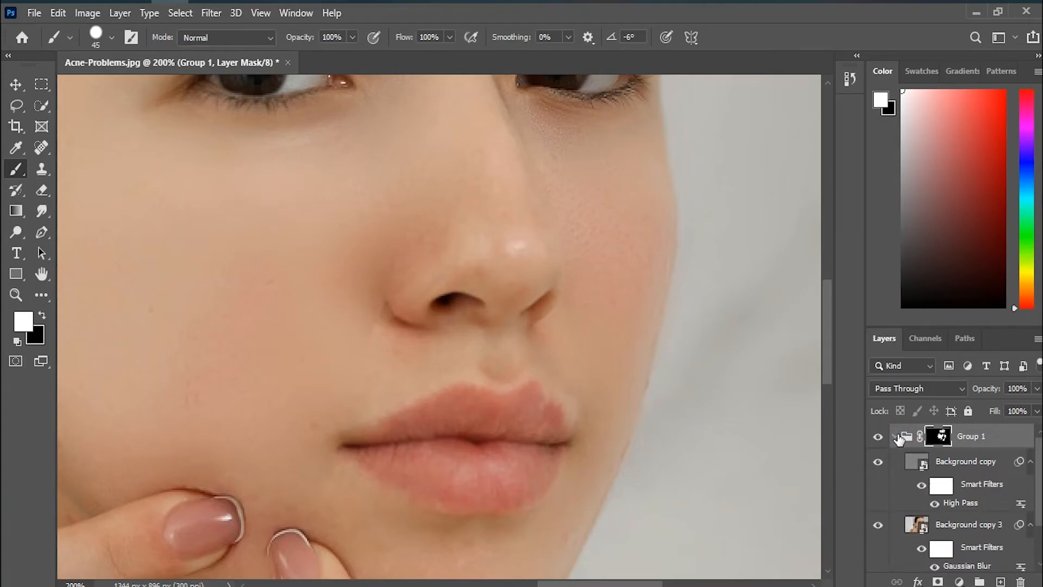
pyautogui.scroll(-1, 908, 478)
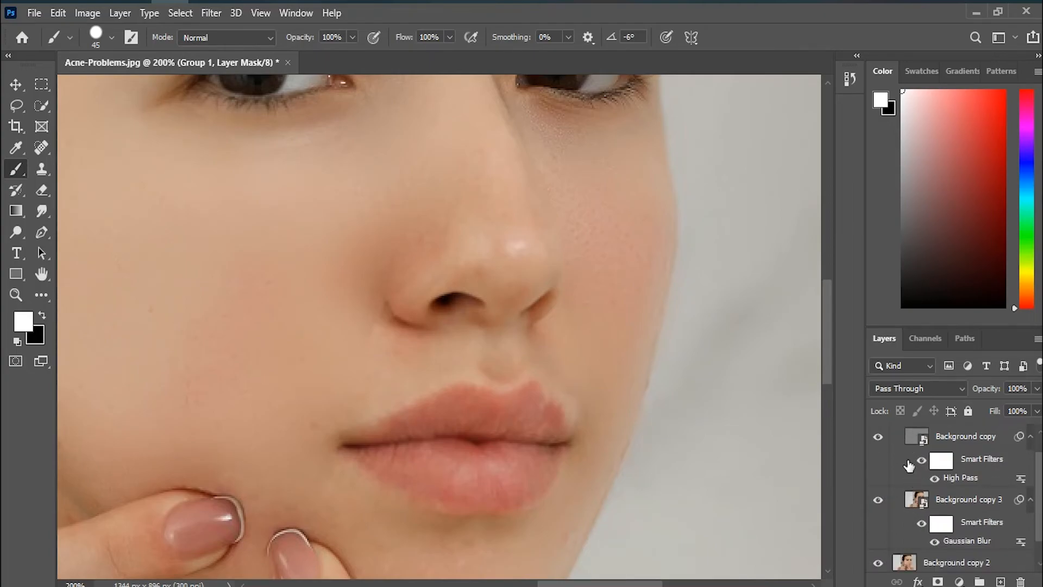
pyautogui.scroll(1, 906, 459)
pyautogui.click(894, 436)
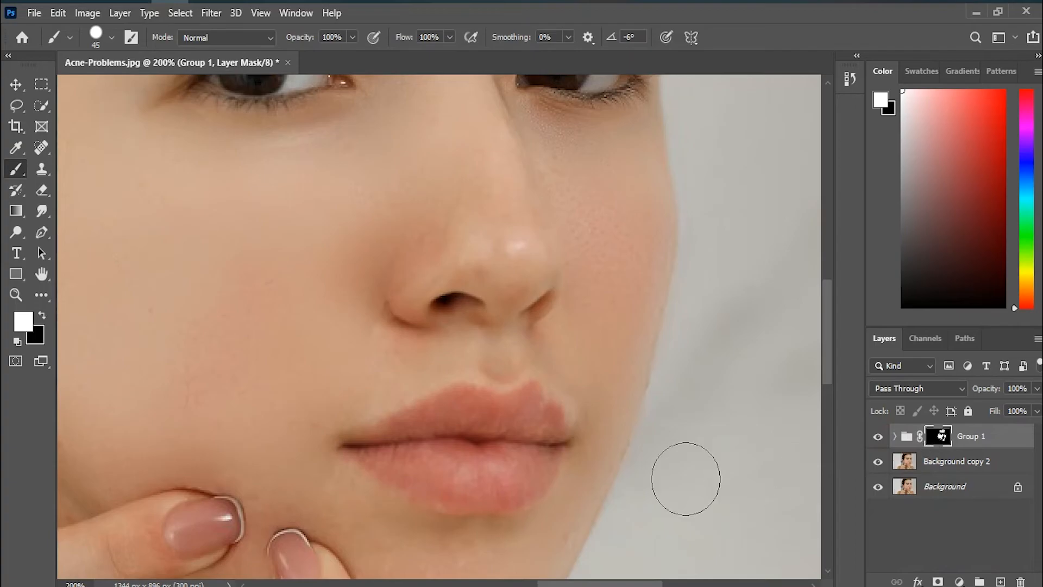
# Step: Switch to the Spot Healing Brush and compare the chin and mouth area with Group 1 hidden and shown
pyautogui.scroll(-3, 517, 342)
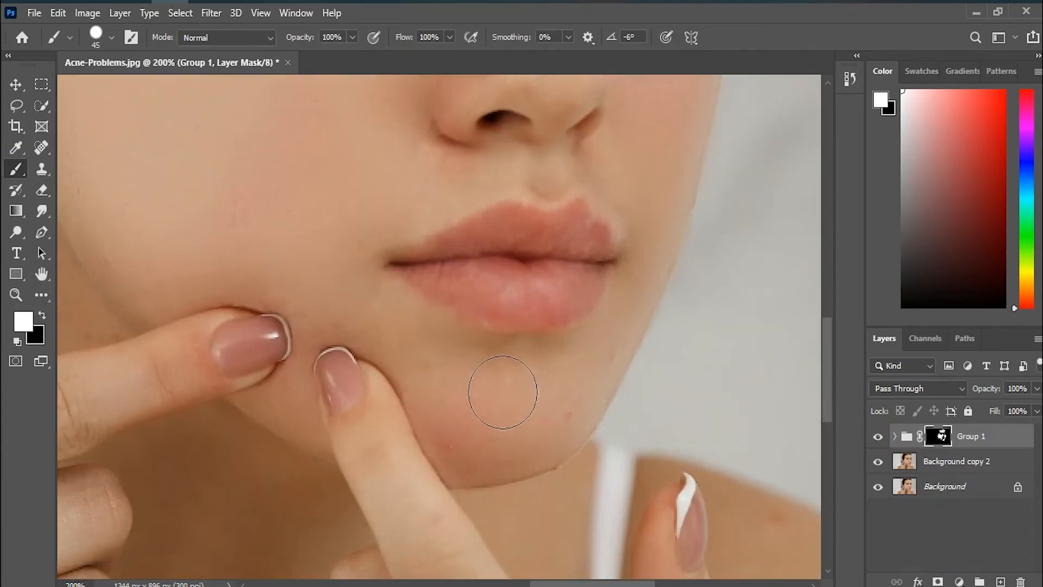
pyautogui.press('j')
pyautogui.click(923, 461)
pyautogui.click(879, 437)
pyautogui.click(878, 437)
pyautogui.click(910, 443)
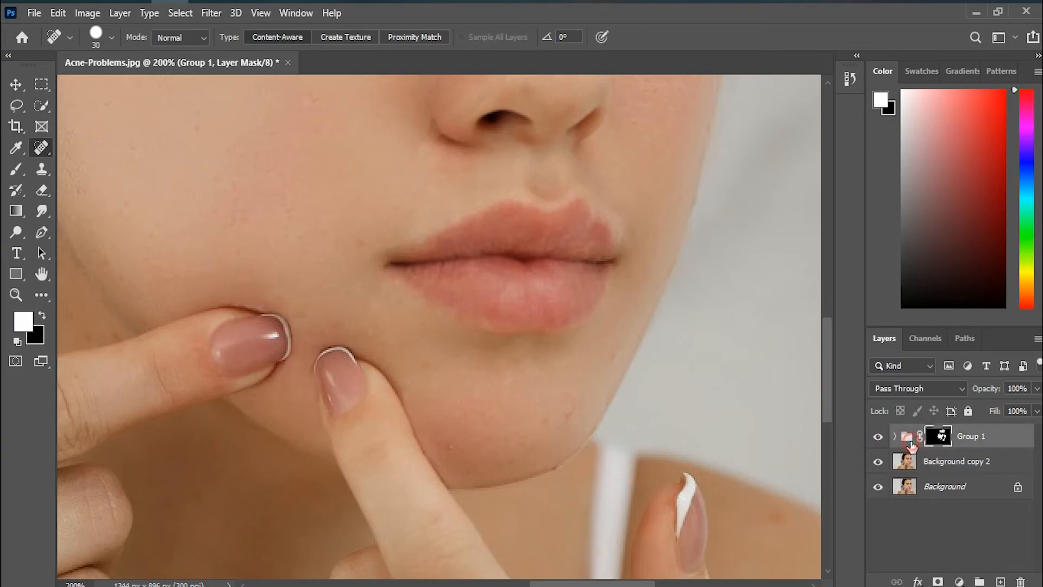
# Step: Reopen the Gaussian Blur smart filter on Background copy 3, inspect its effect on the skin up close and at full view, and cancel the dialog
pyautogui.click(905, 442)
pyautogui.click(894, 436)
pyautogui.scroll(-2, 935, 458)
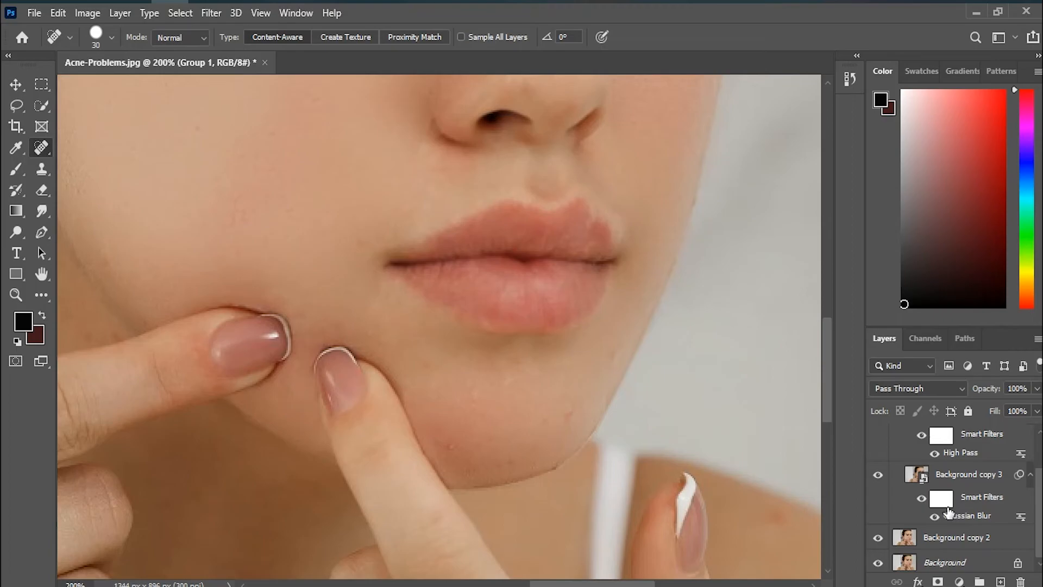
pyautogui.doubleClick(962, 516)
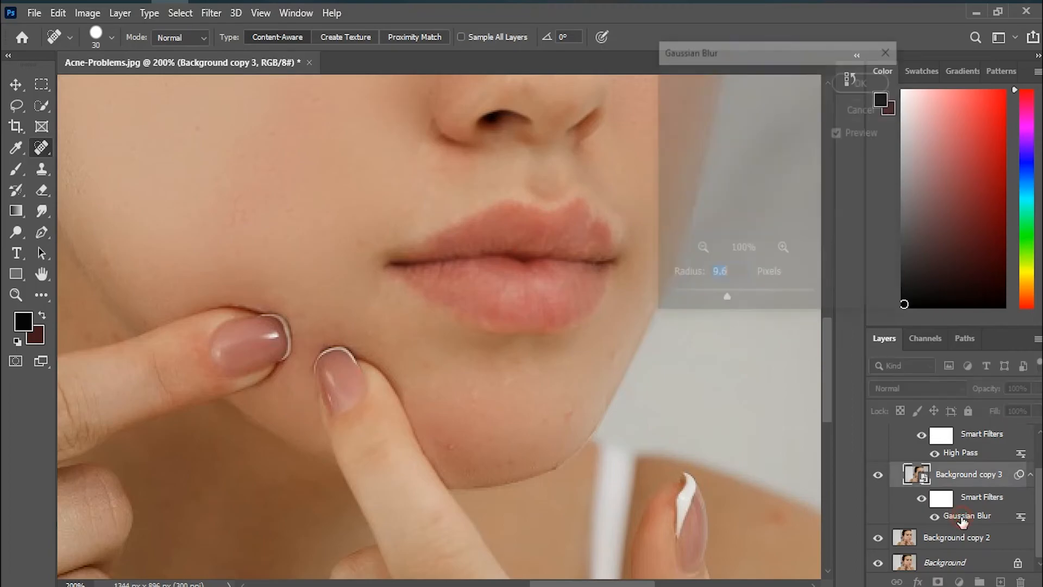
pyautogui.moveTo(731, 299)
pyautogui.mouseDown()
pyautogui.moveTo(743, 298)
pyautogui.moveTo(725, 304)
pyautogui.mouseUp()
pyautogui.hotkey('ctrl', '0')
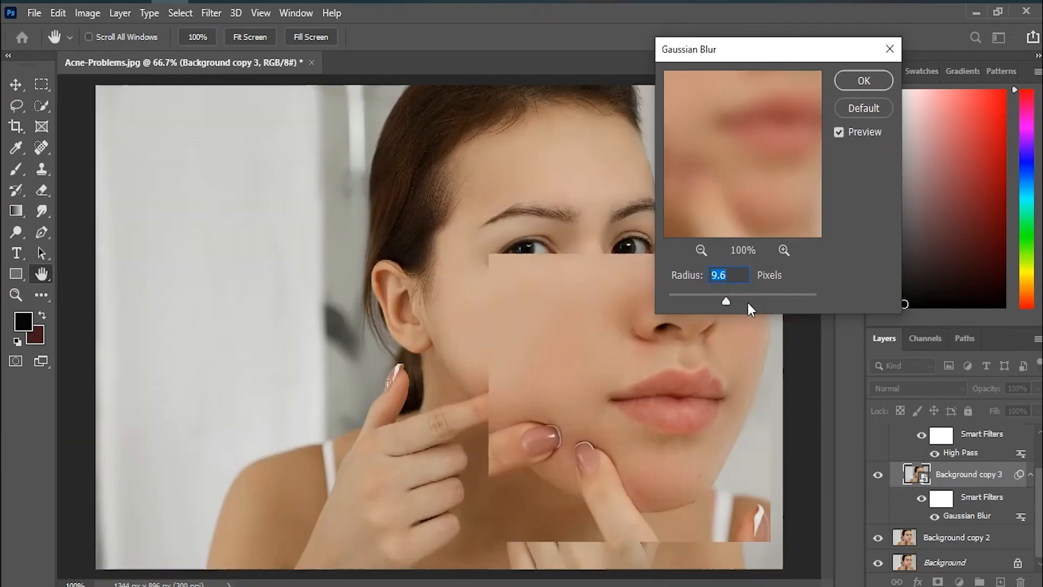
pyautogui.hotkey('ctrl', '+')
pyautogui.hotkey('ctrl', '+')
pyautogui.moveTo(703, 437); pyautogui.dragTo(511, 335)
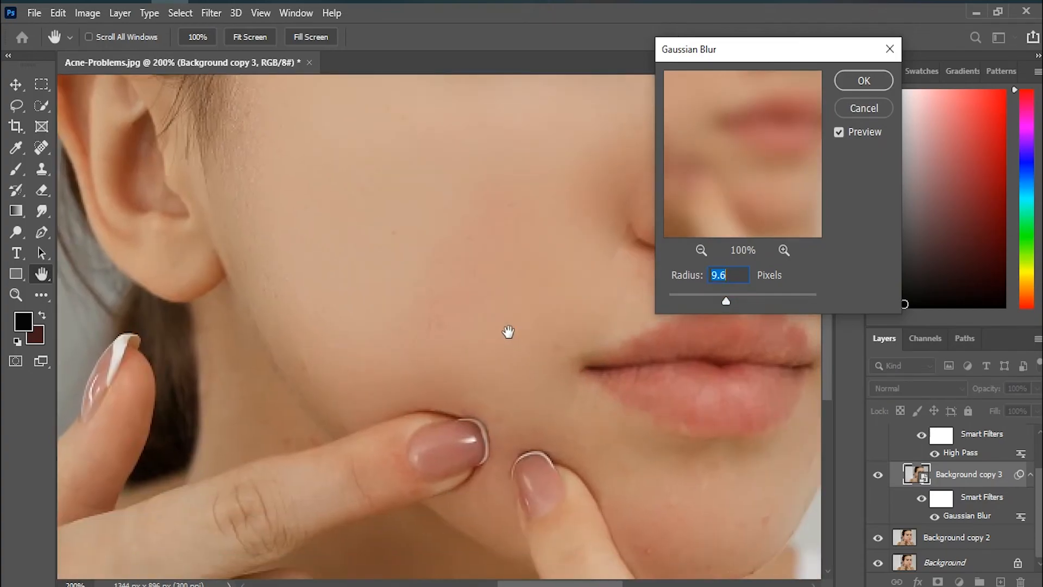
pyautogui.hotkey('ctrl', '0')
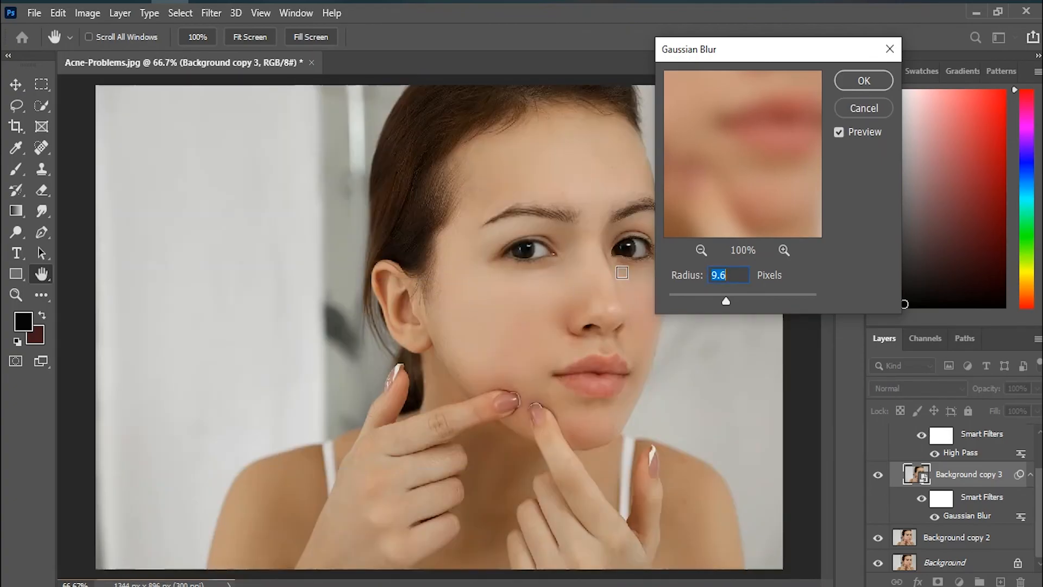
pyautogui.click(864, 109)
pyautogui.press('j')
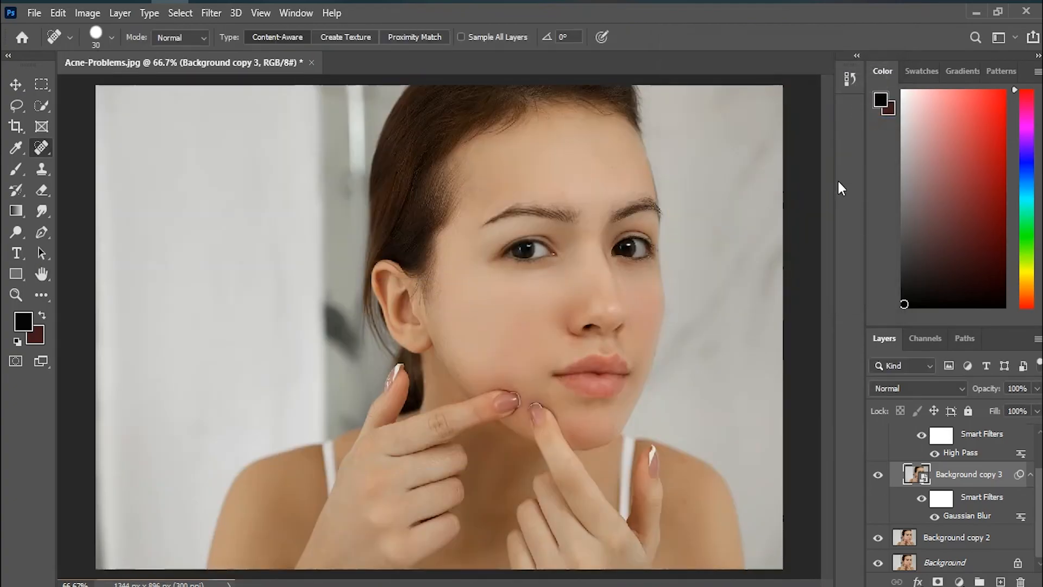
# Step: Collapse Group 1 and compare the whole retouched portrait with the original by isolating the Background layer and restoring all layers
pyautogui.scroll(2, 888, 461)
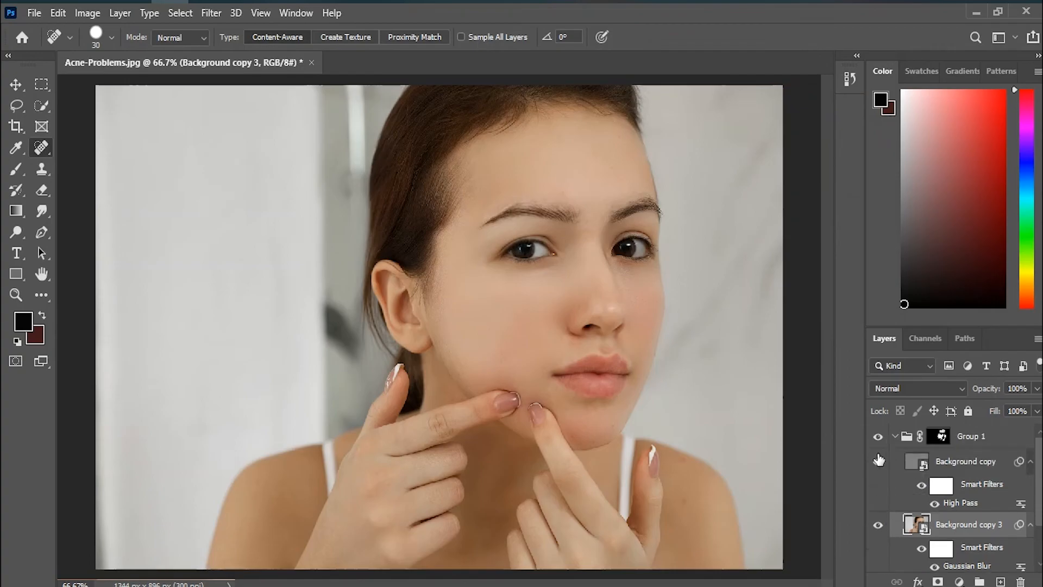
pyautogui.click(894, 438)
pyautogui.hotkey('ctrl', '-')
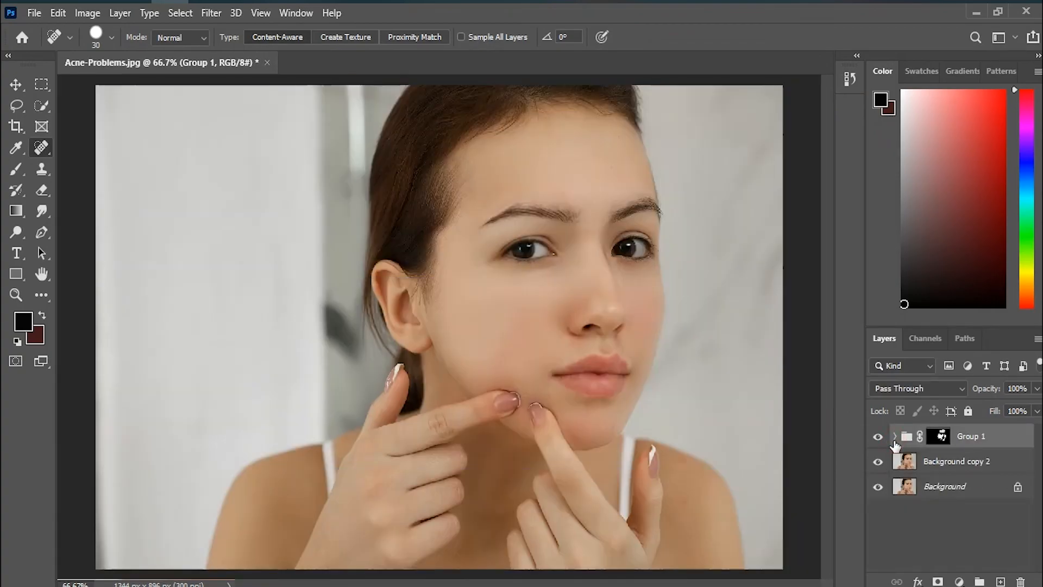
pyautogui.keyDown('alt'); pyautogui.click(877, 488); pyautogui.keyUp('alt')
pyautogui.keyDown('alt'); pyautogui.click(877, 488); pyautogui.keyUp('alt')
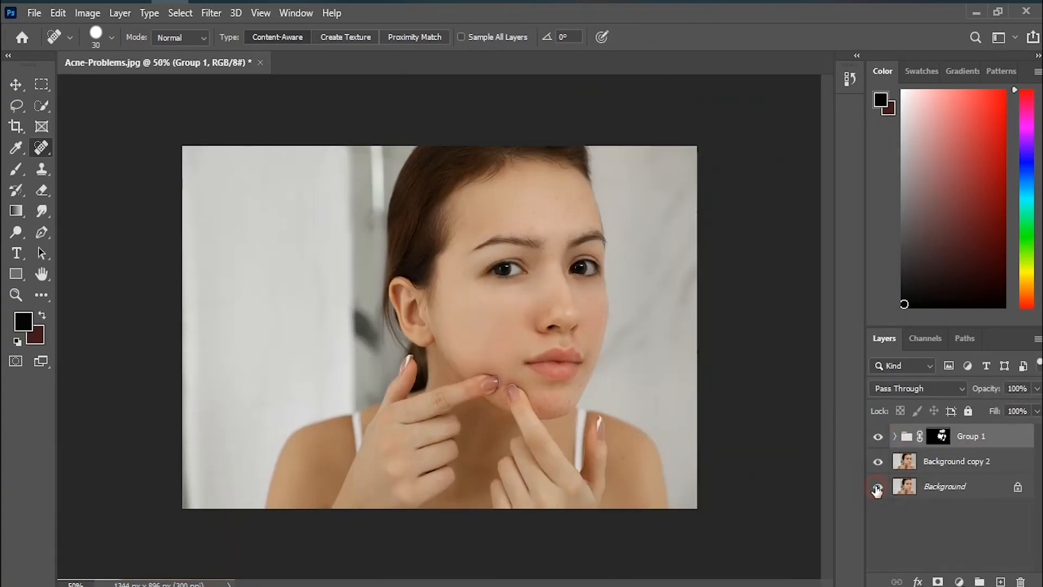